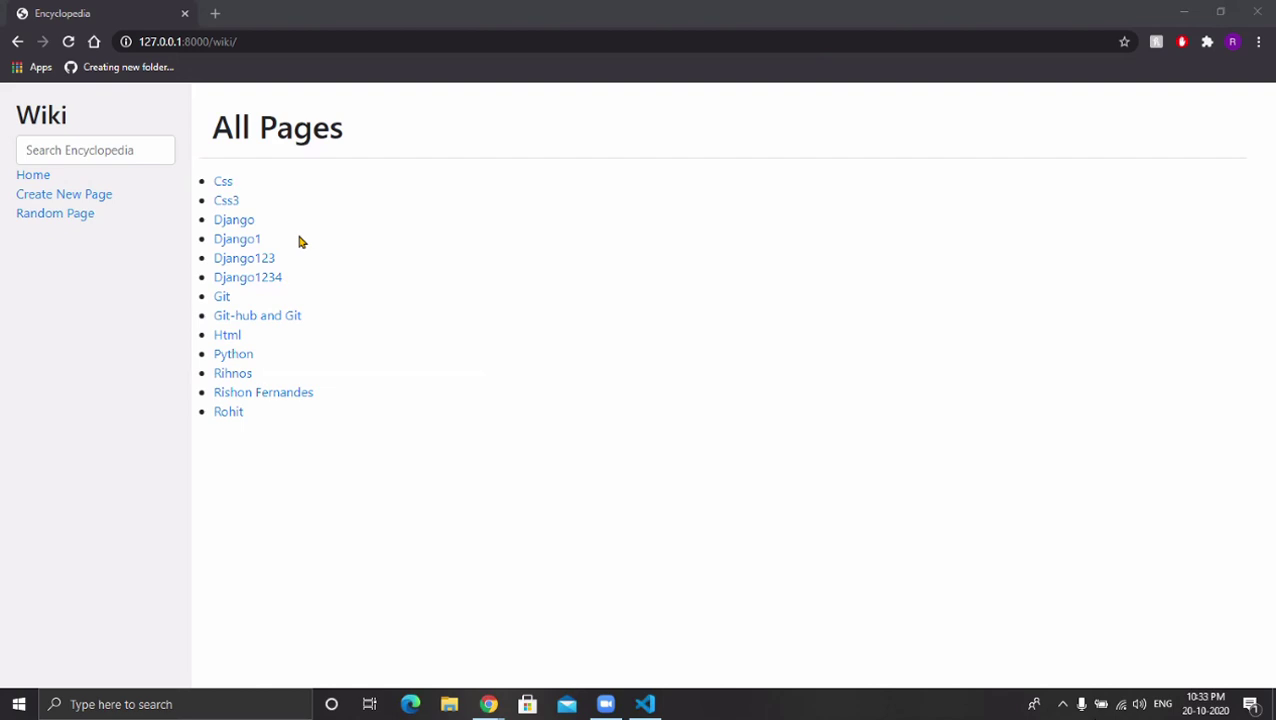
# Open the Css entry by adding css after /wiki/ in the address.
pyautogui.click(512, 40)
pyautogui.press('End')
pyautogui.hotkey('shift', 'Left')
pyautogui.press('Right')
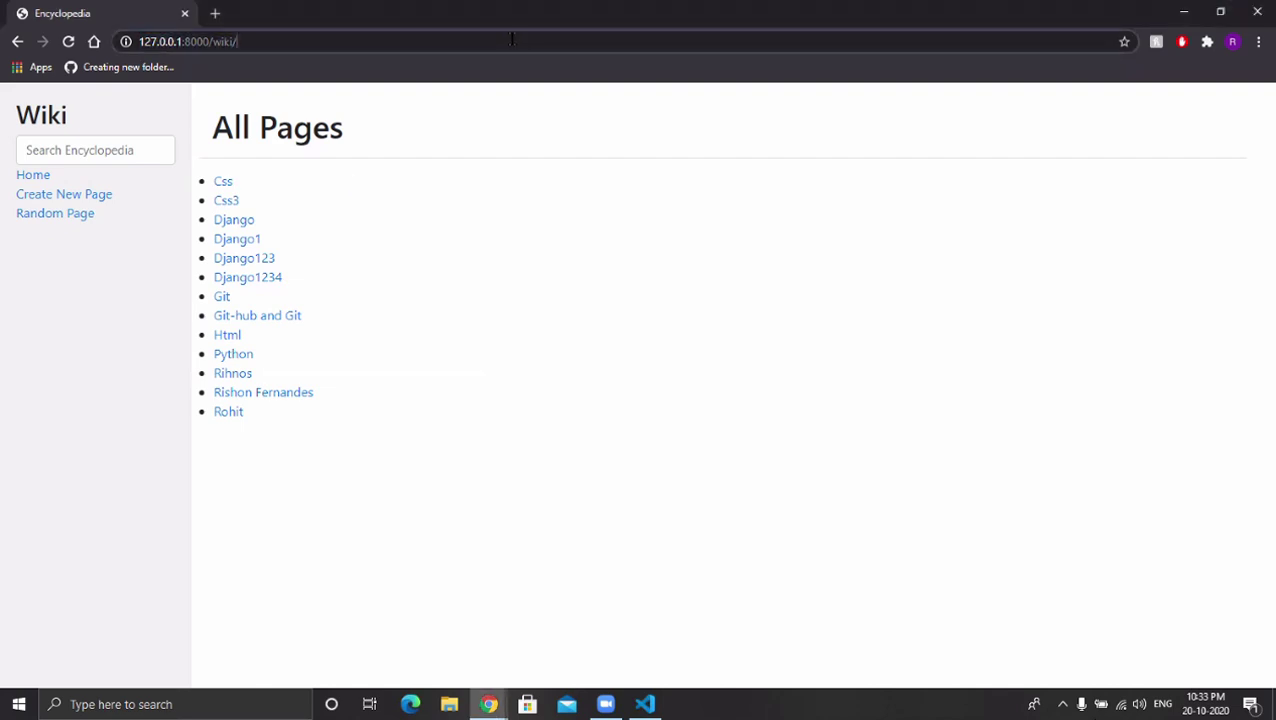
pyautogui.write('css')
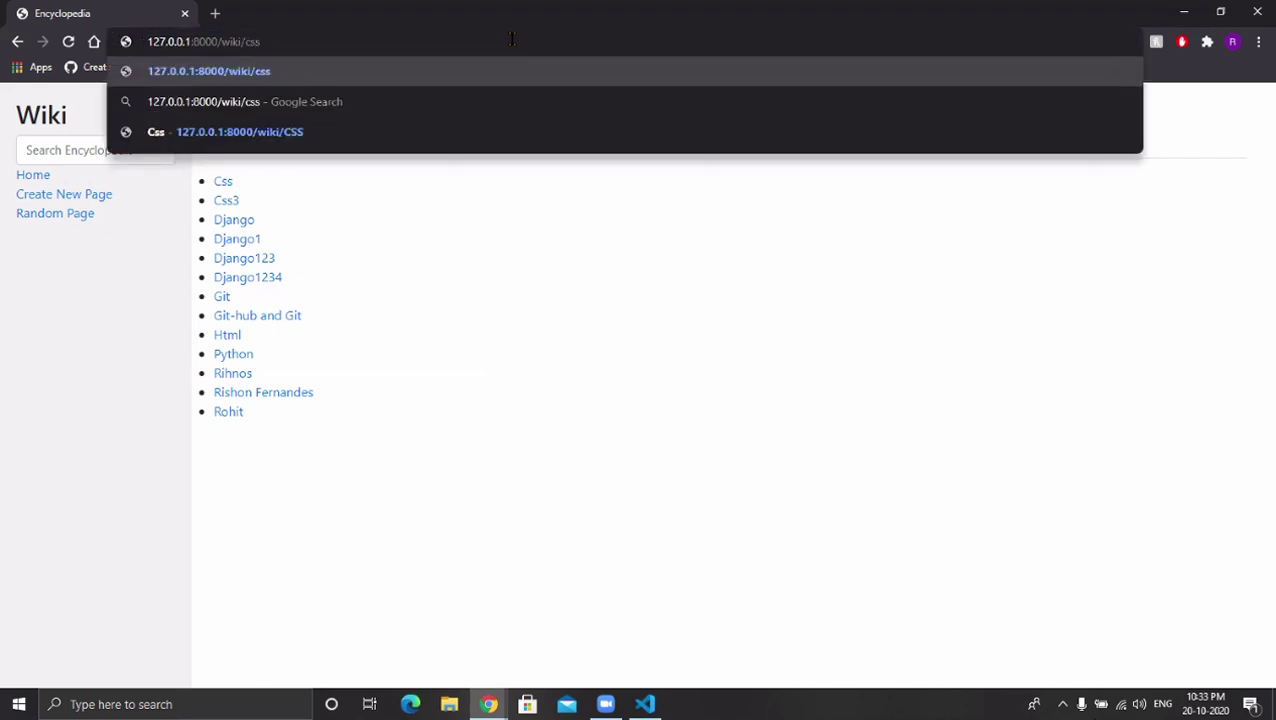
pyautogui.press('Return')
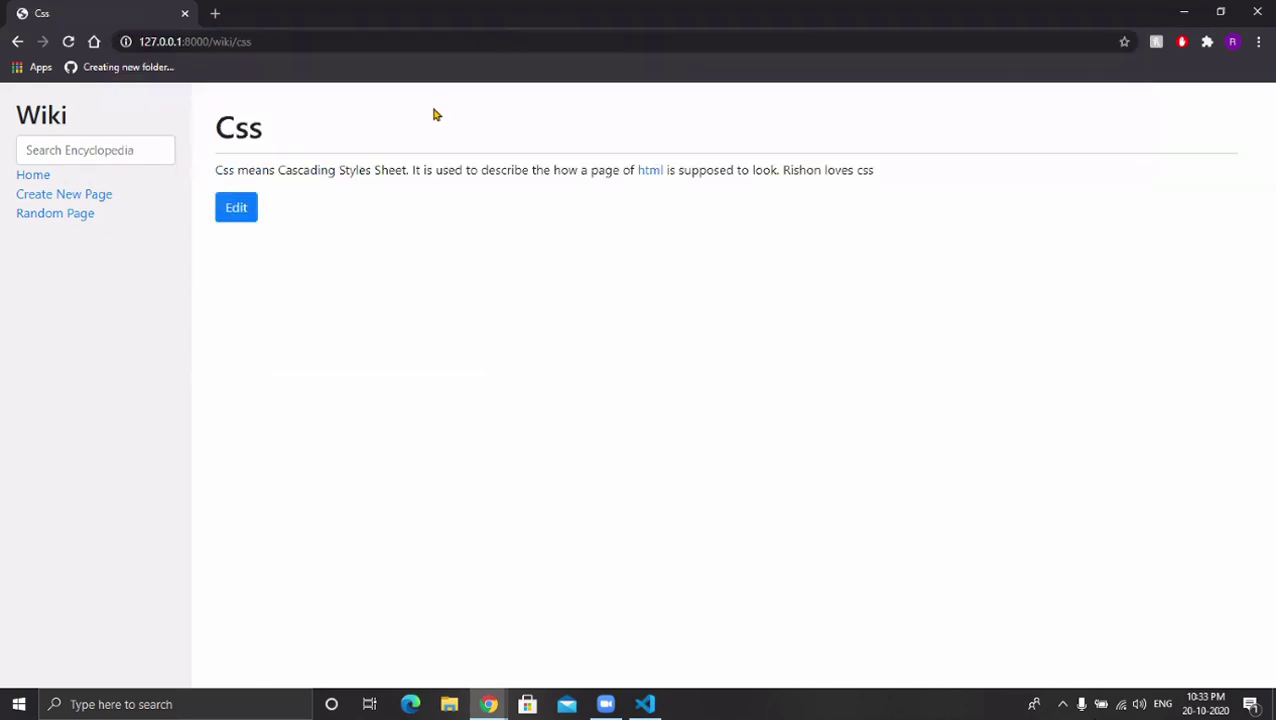
# Load the Html entry by changing the address to /wiki/html.
pyautogui.click(356, 42)
pyautogui.click(356, 42)
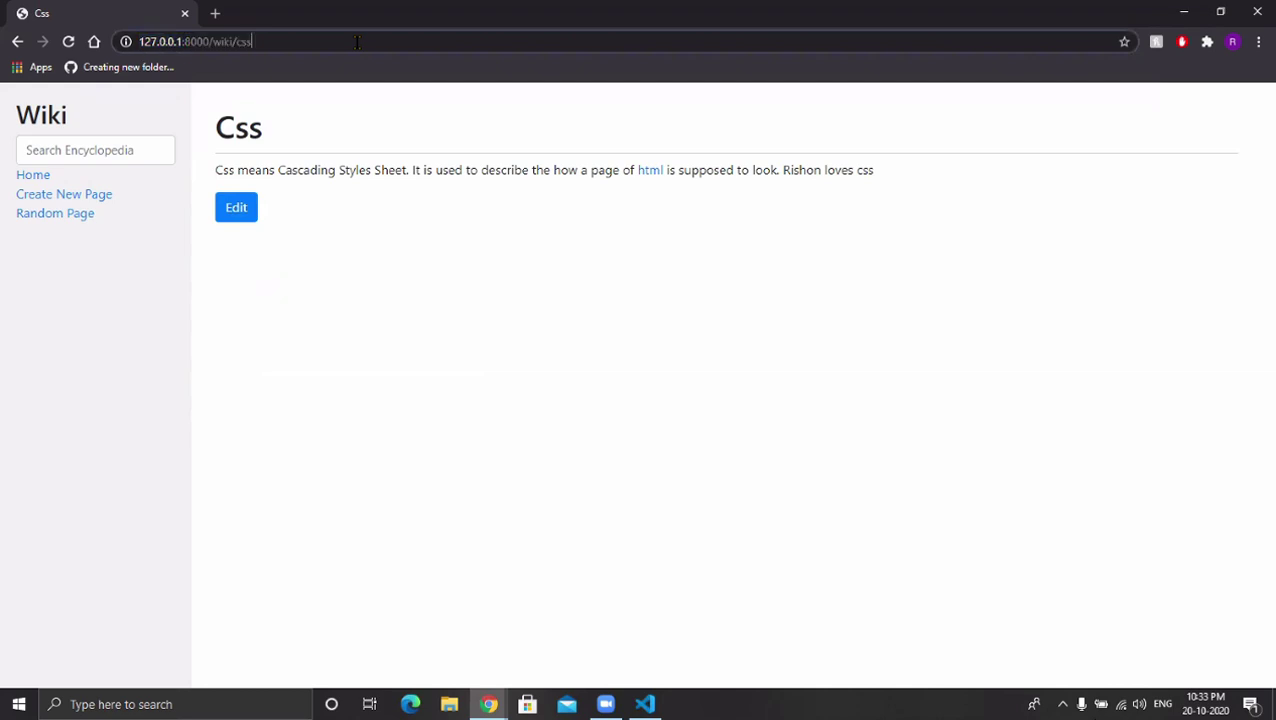
pyautogui.press('BackSpace')
pyautogui.press('BackSpace')
pyautogui.press('BackSpace')
pyautogui.write('html')
pyautogui.press('Return')
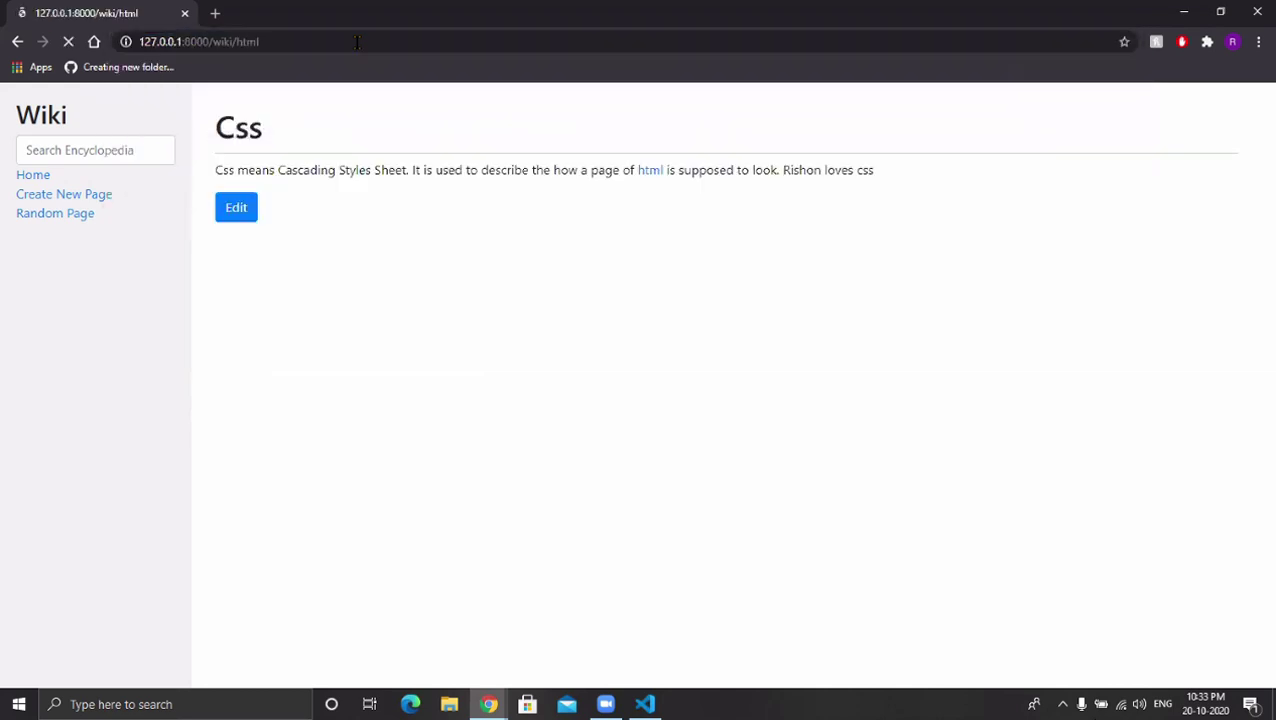
# Request the missing /wiki/Jango entry to get its 404 NOT FOUND page, then return Home.
pyautogui.doubleClick(356, 42)
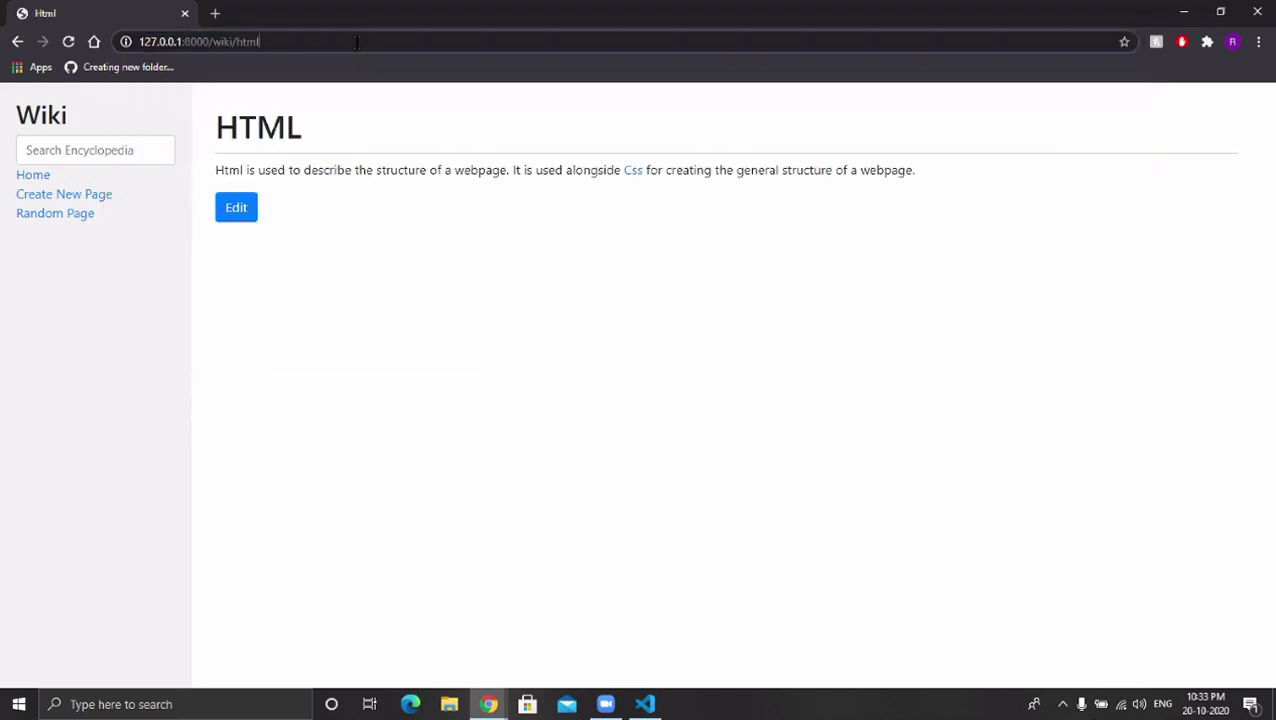
pyautogui.press('BackSpace')
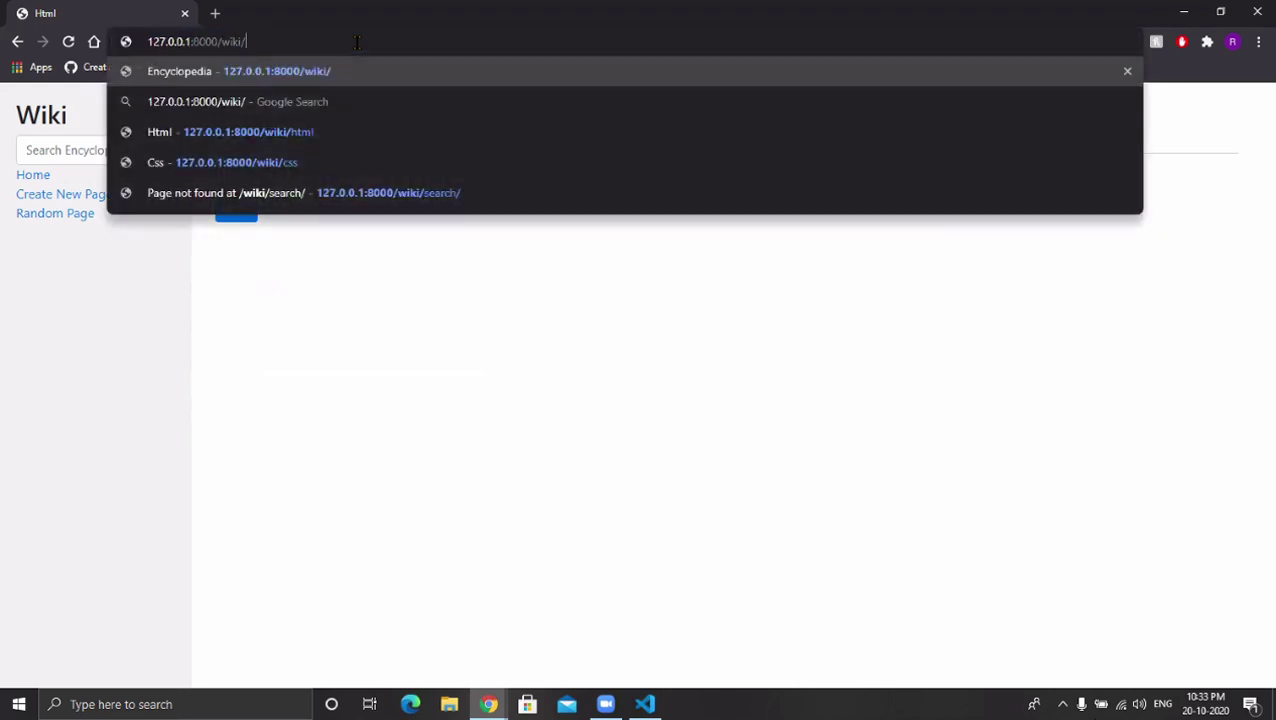
pyautogui.write('Jango')
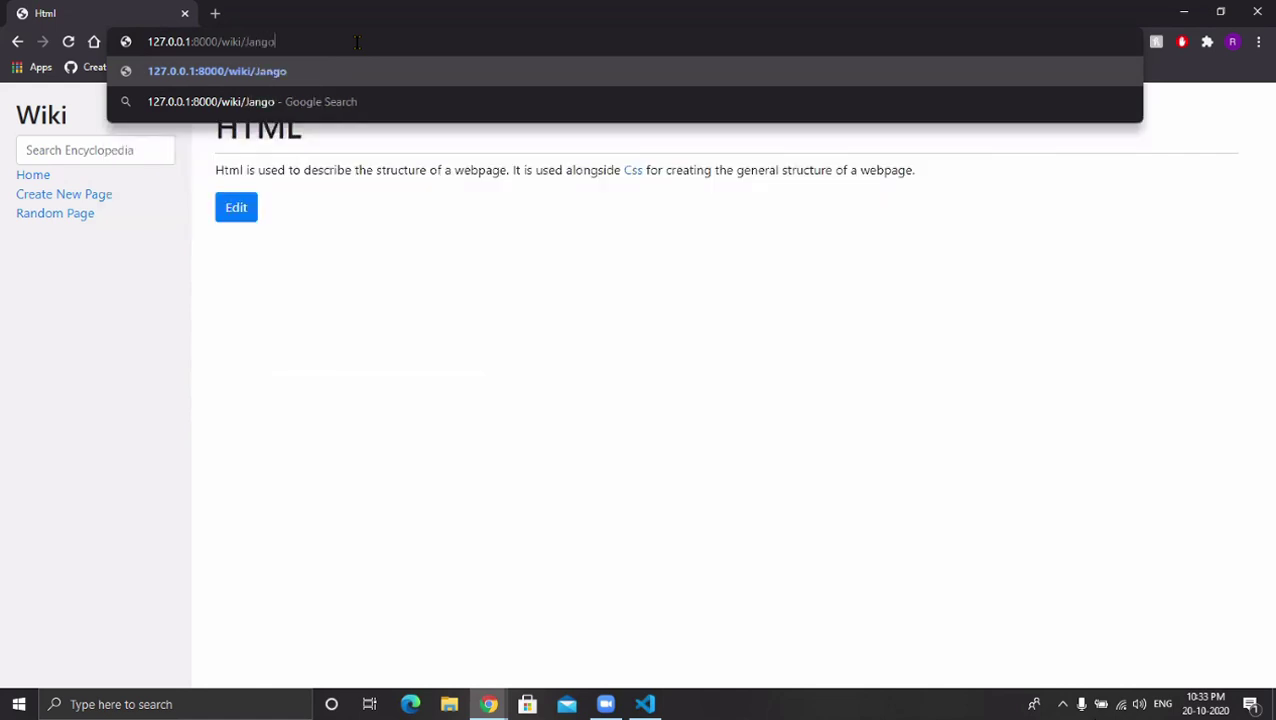
pyautogui.press('Return')
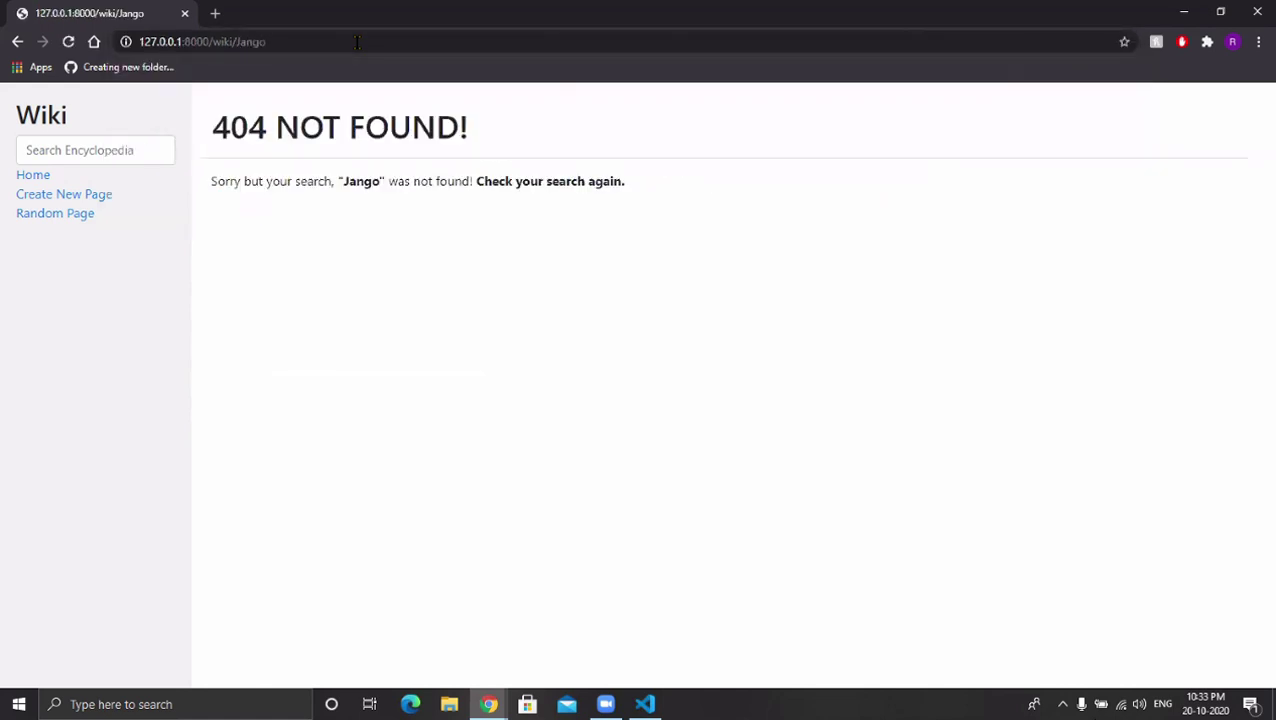
pyautogui.click(38, 182)
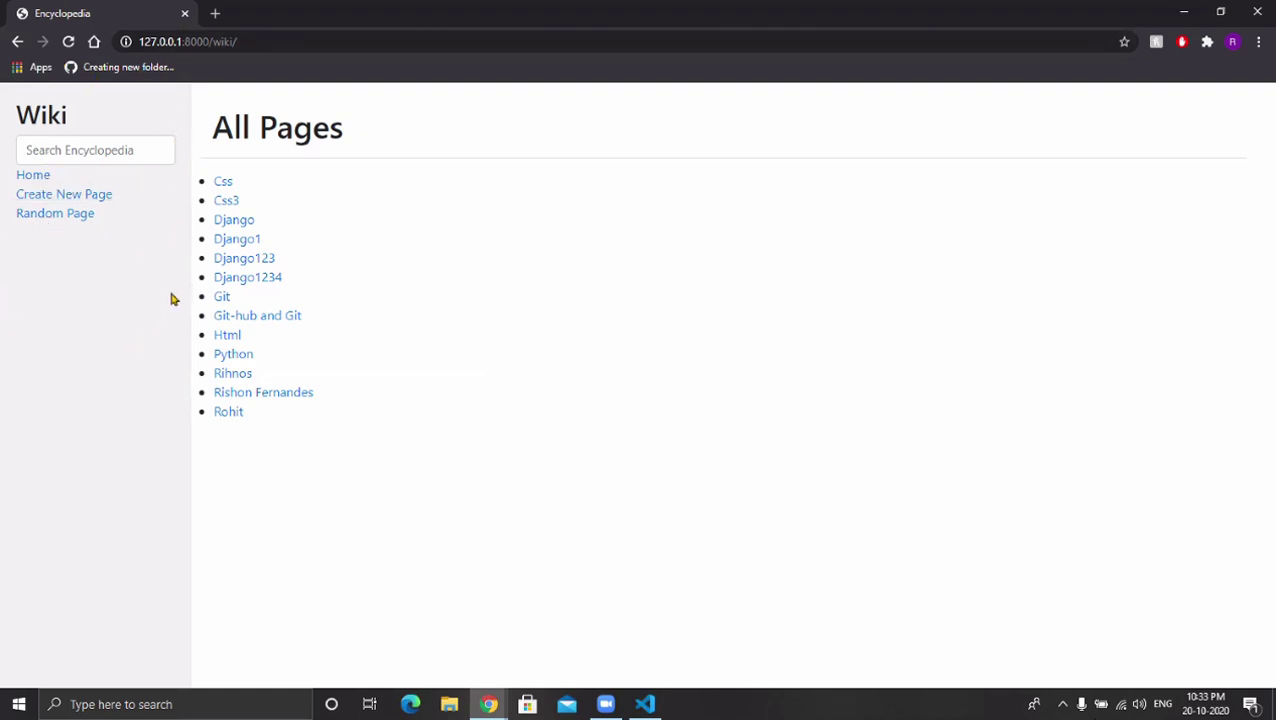
# Search for an entry by its full name, then by a partial name, opening the matching result.
pyautogui.click(130, 158)
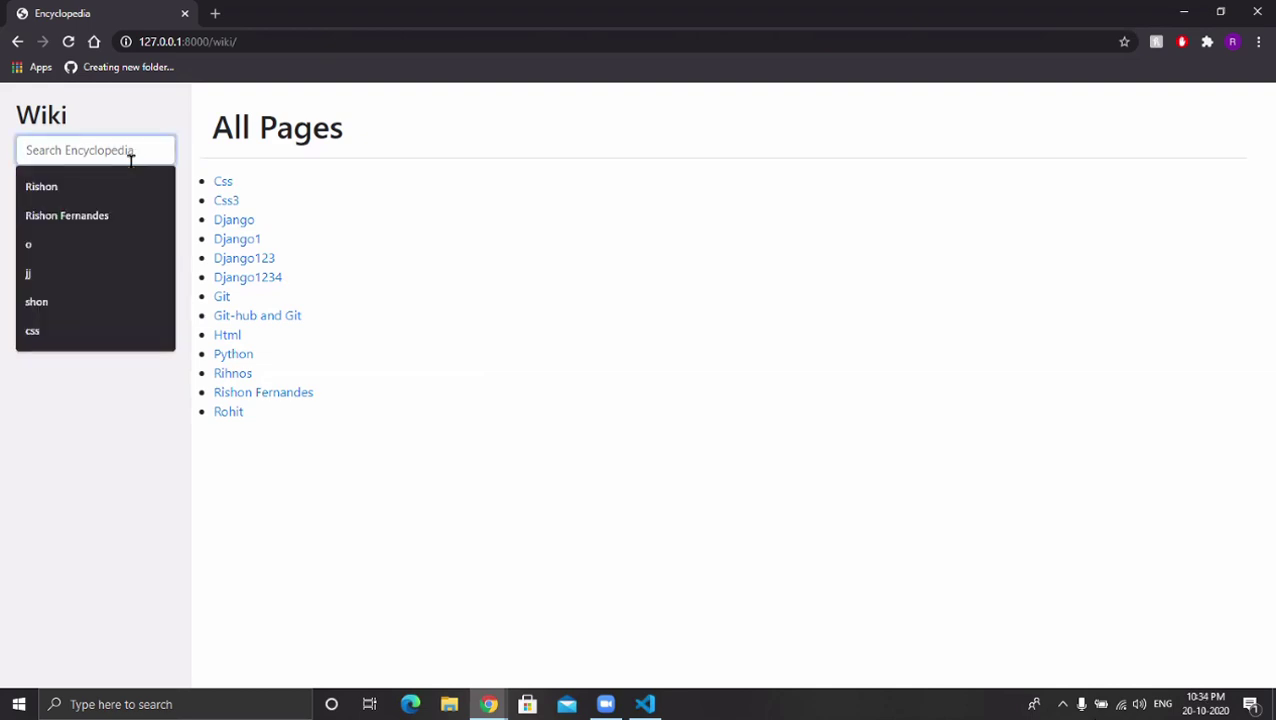
pyautogui.press('Down')
pyautogui.press('Down')
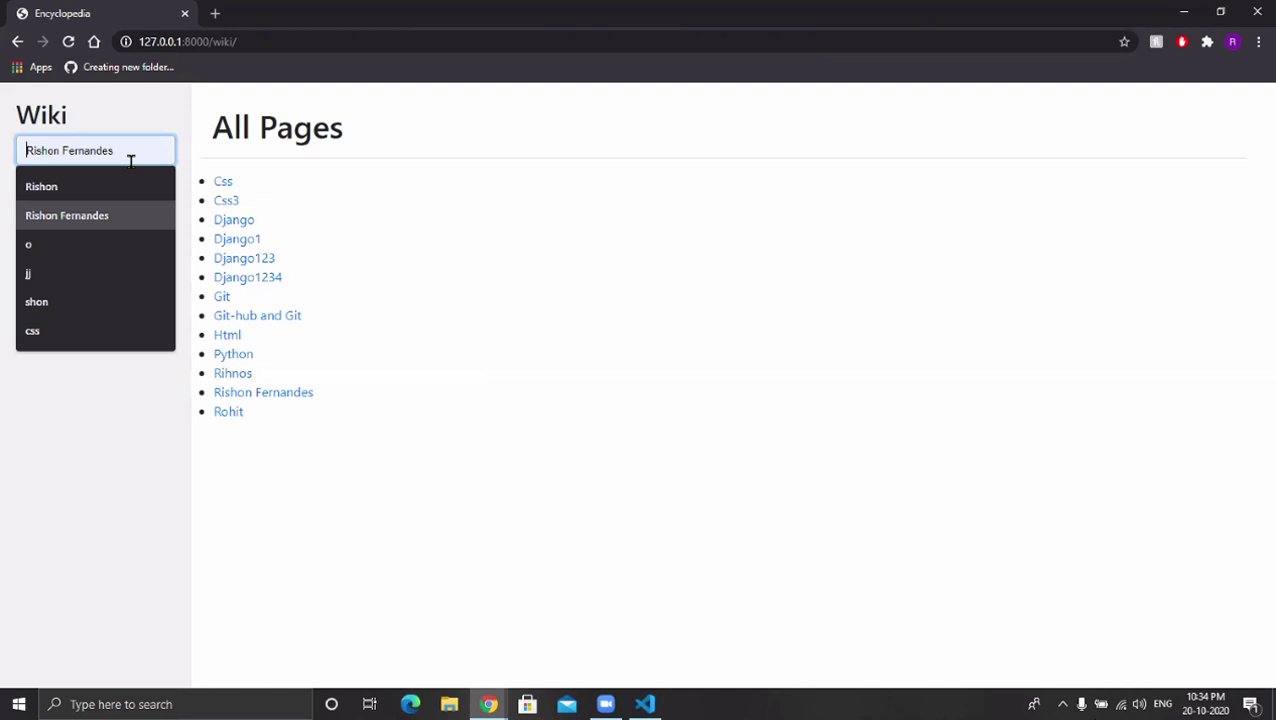
pyautogui.press('Return')
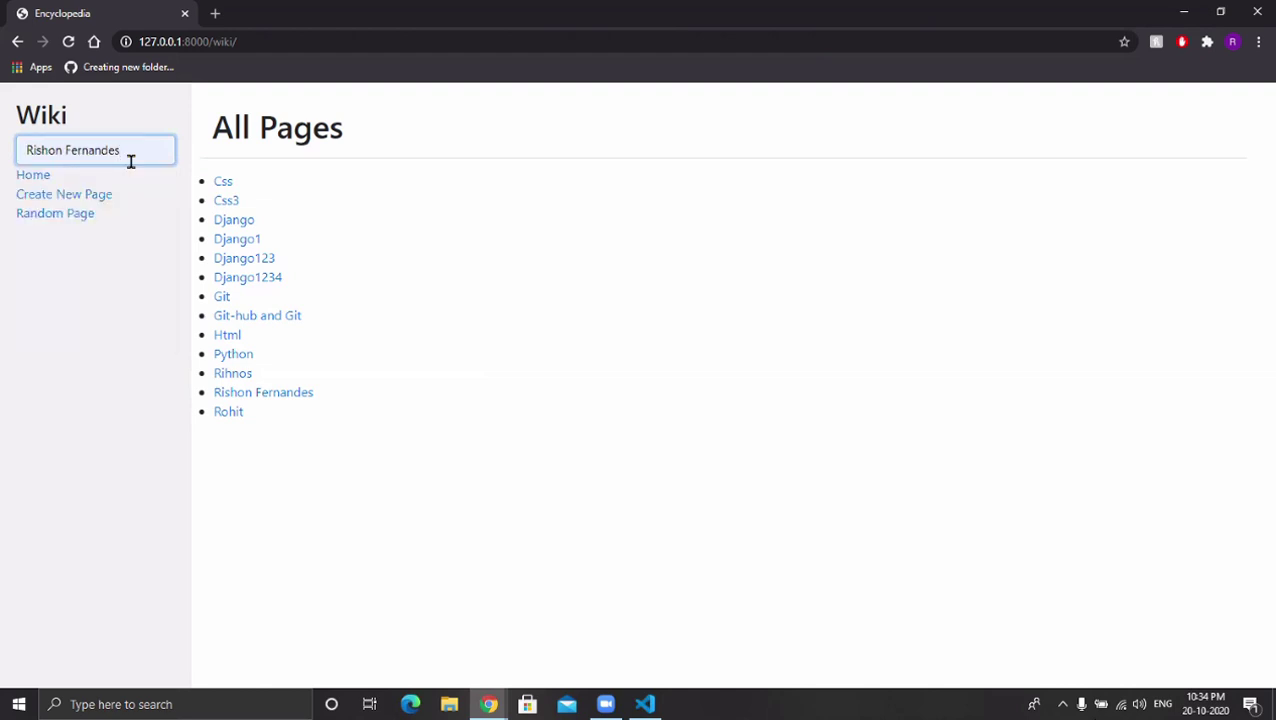
pyautogui.press('Return')
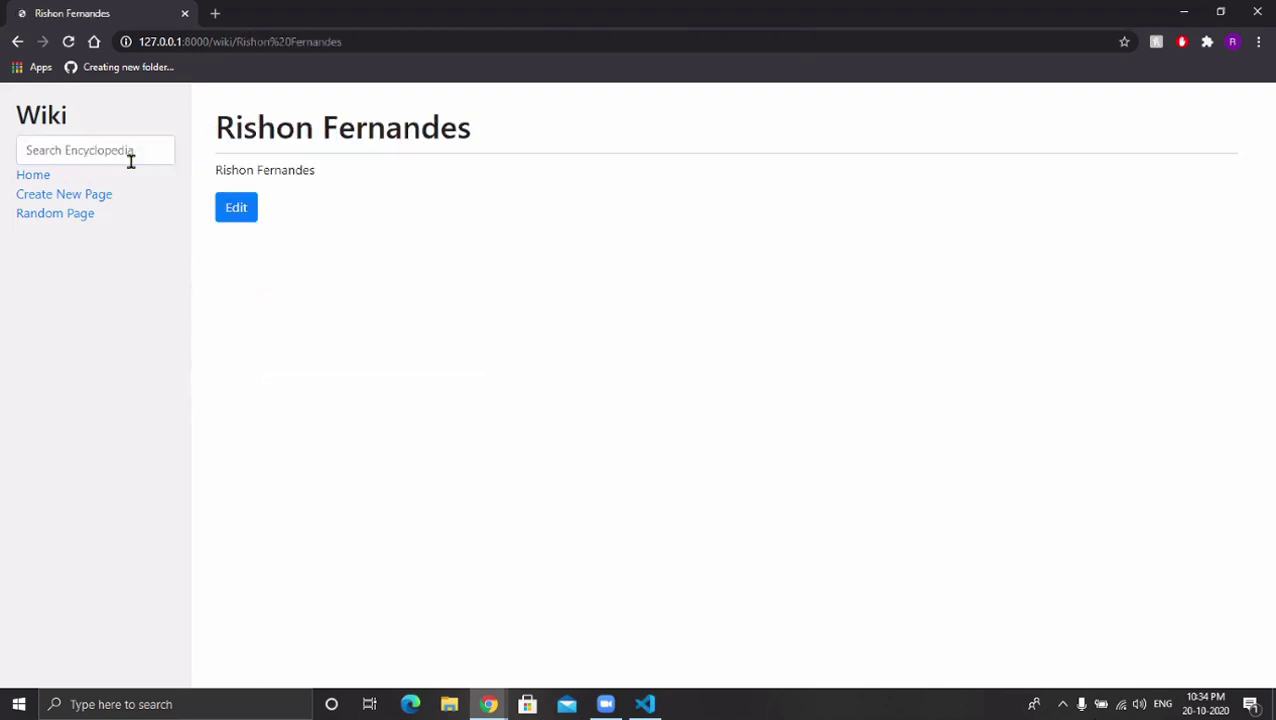
pyautogui.click(130, 157)
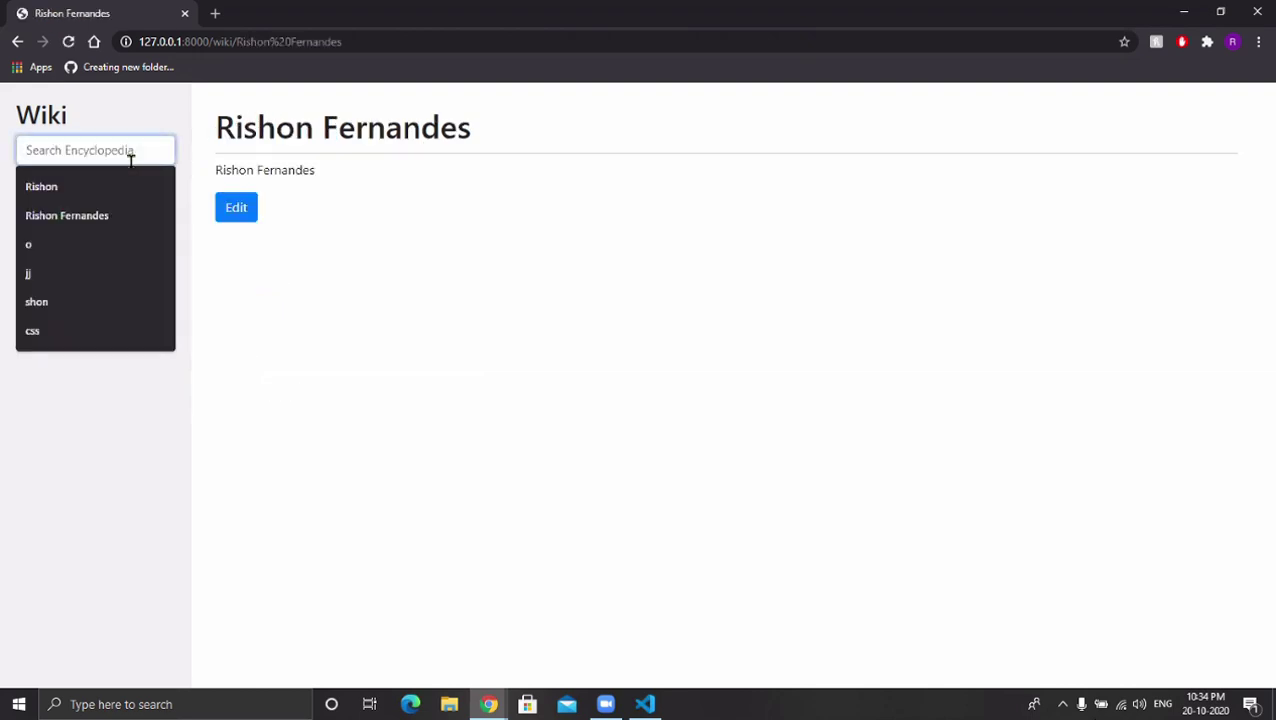
pyautogui.press('Down')
pyautogui.press('Return')
pyautogui.press('Return')
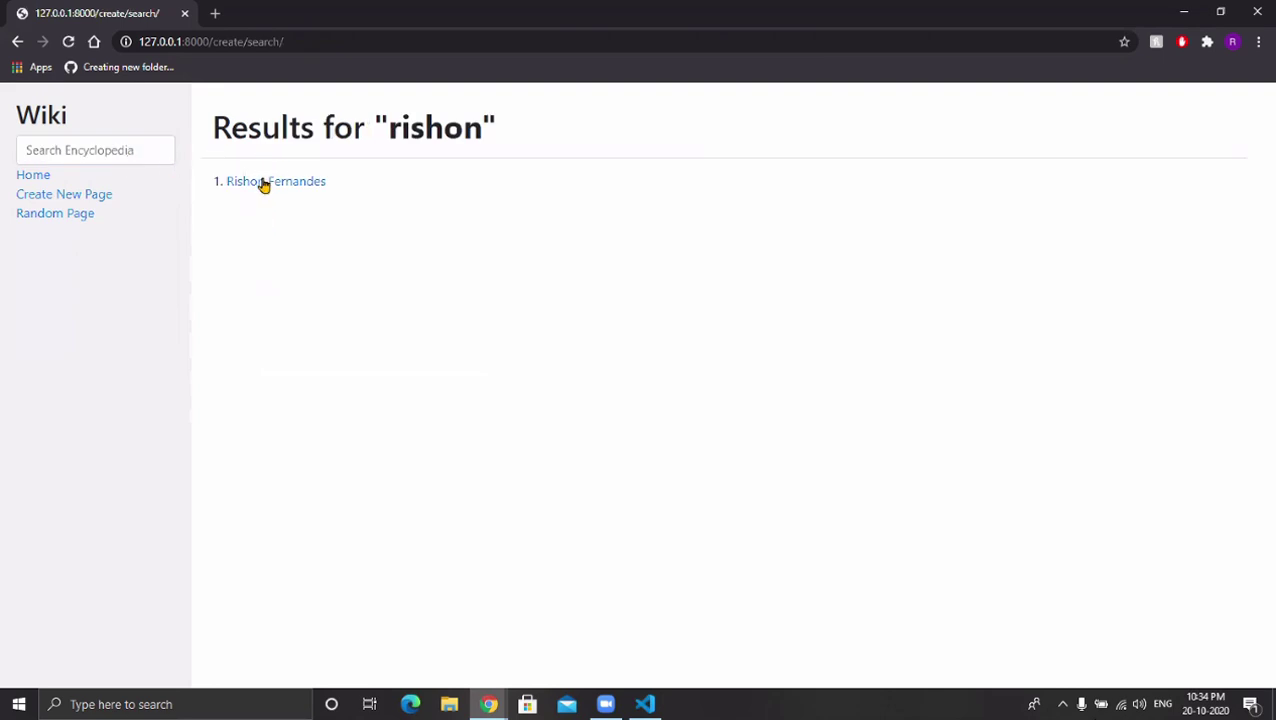
pyautogui.click(264, 183)
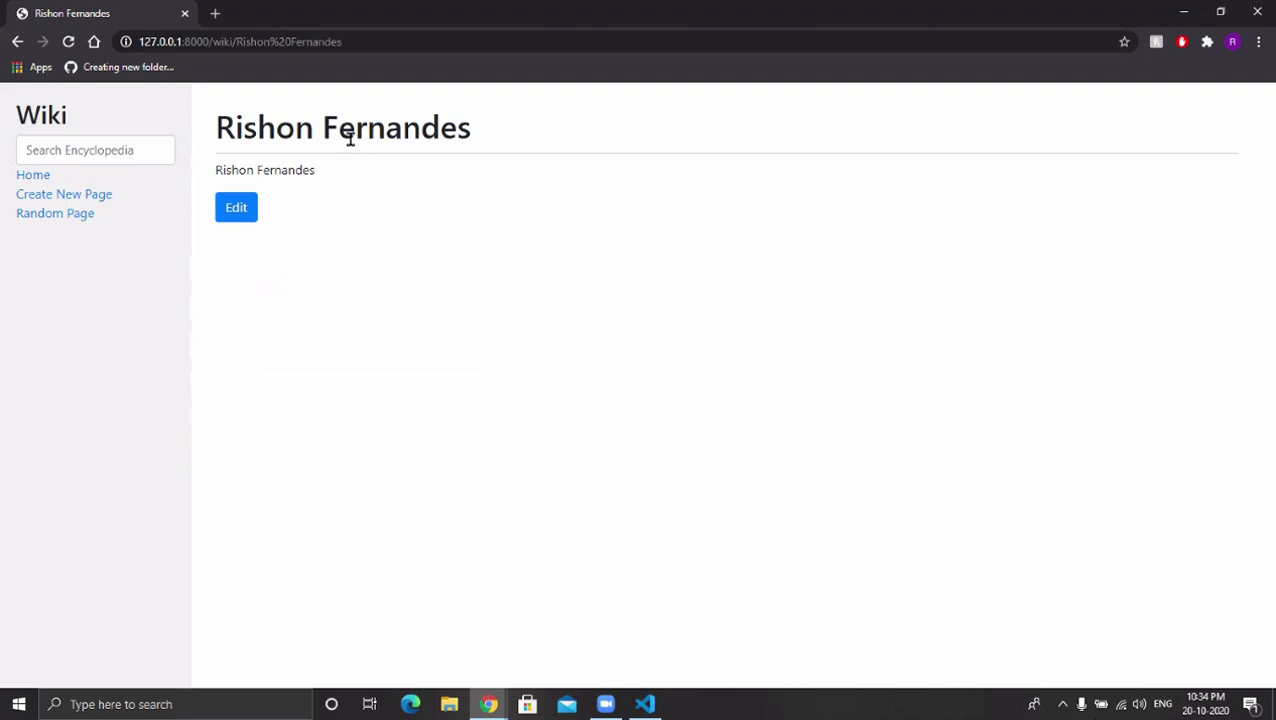
# Search for the nonsense term 'slkjaldjkasd' to reach the 404 search page, then open Create New Page.
pyautogui.click(43, 154)
pyautogui.write('slkjaldjkasd')
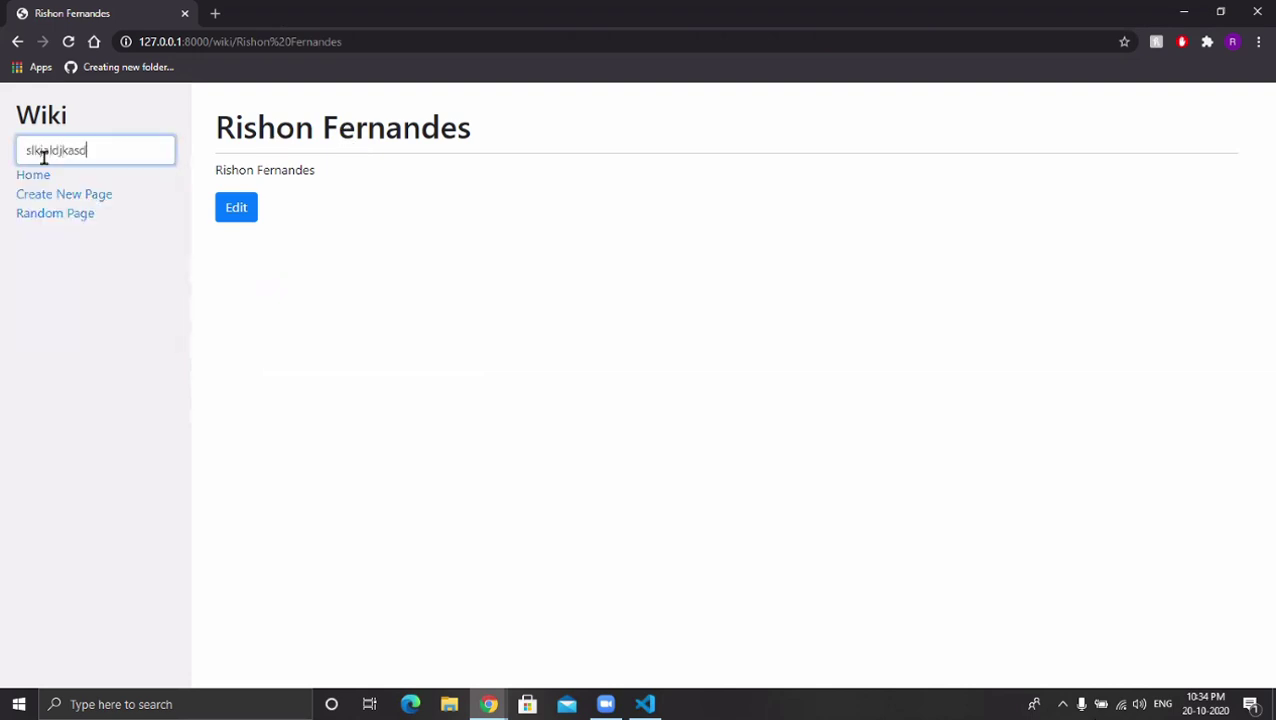
pyautogui.press('Return')
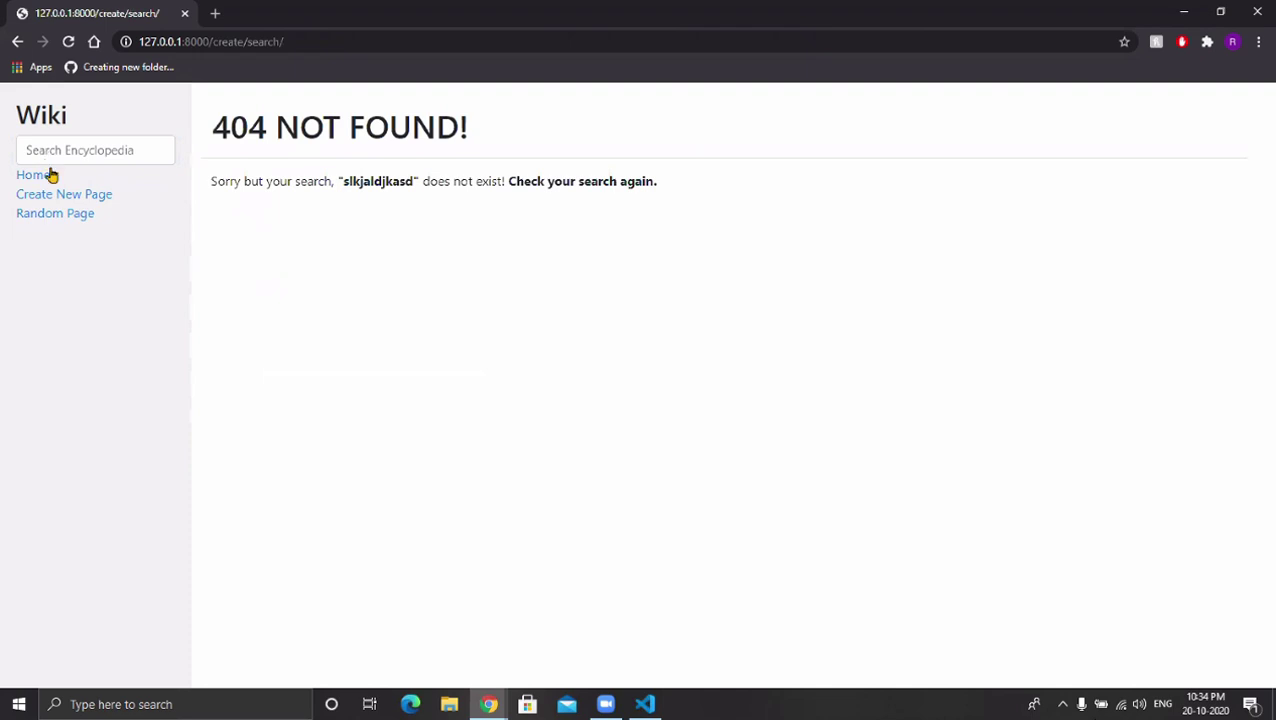
pyautogui.click(62, 195)
# Create a page titled with the person's full name and the body '#Hello'.
pyautogui.click(292, 175)
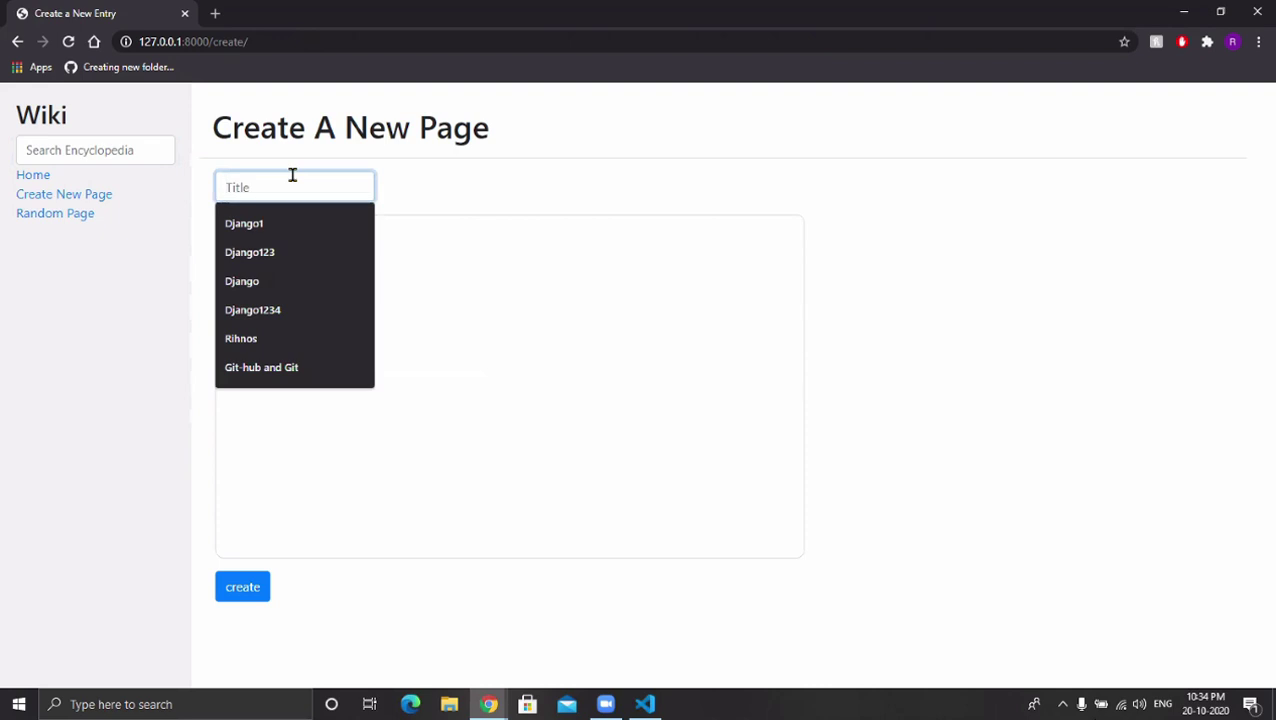
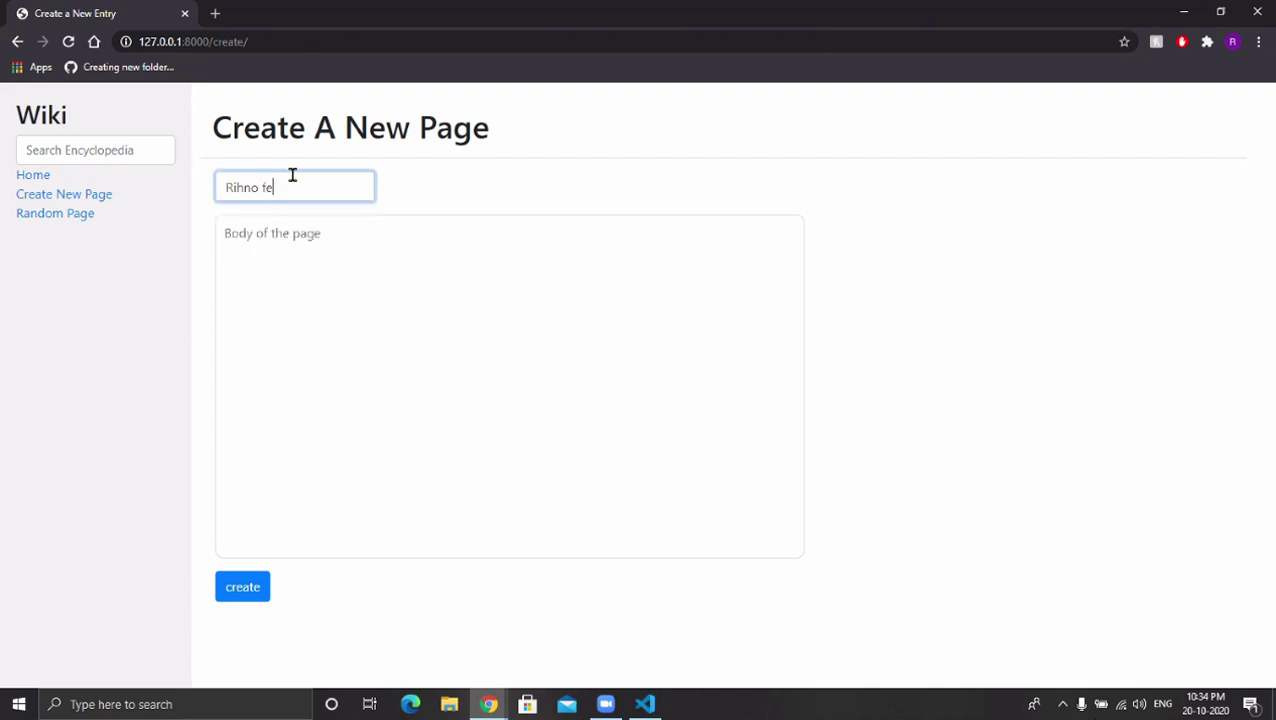
pyautogui.click(298, 306)
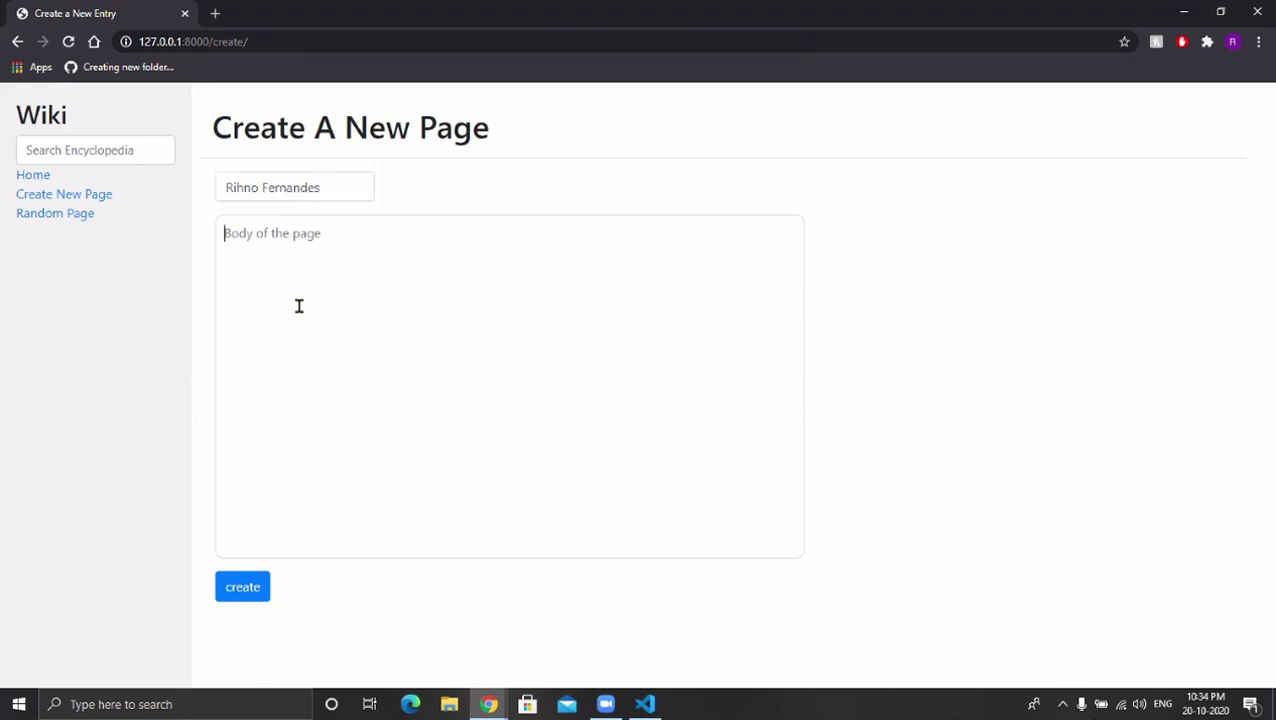
pyautogui.write('#Hello')
pyautogui.click(250, 596)
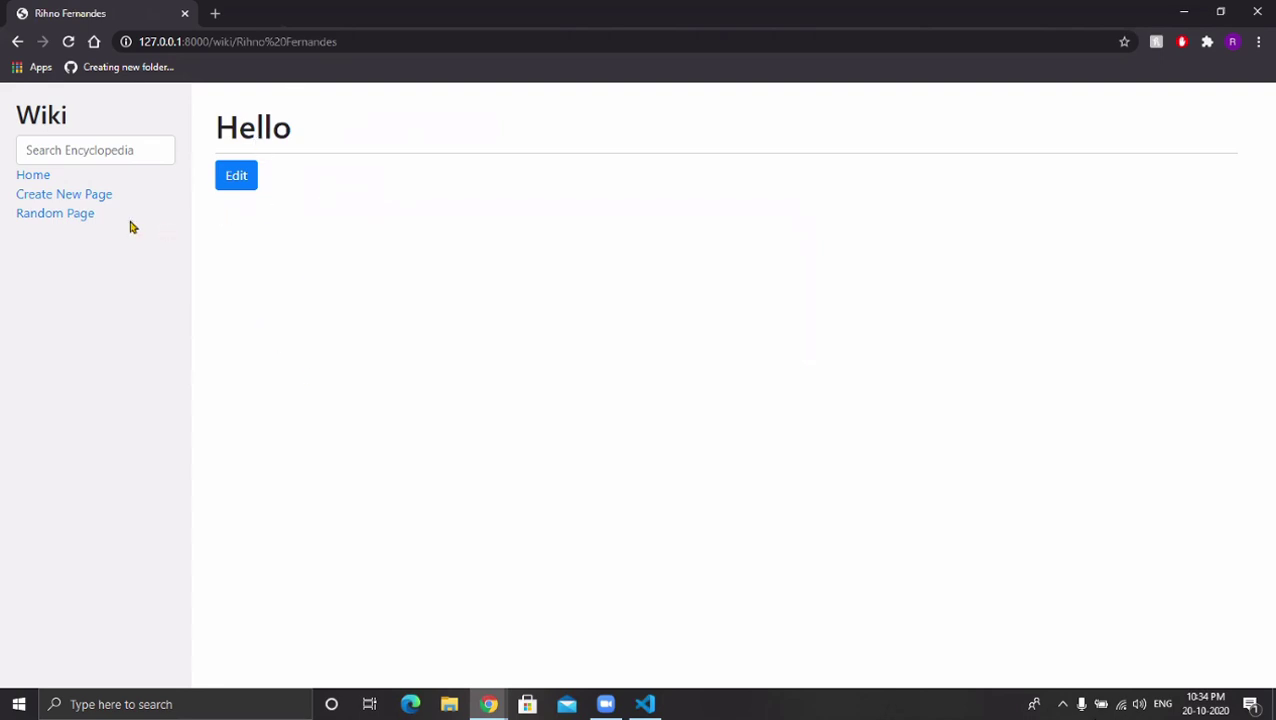
# Resubmit the same person's-name title with body '#jkadsjlfj' to get a 409 error, then return Home.
pyautogui.click(54, 197)
pyautogui.click(260, 189)
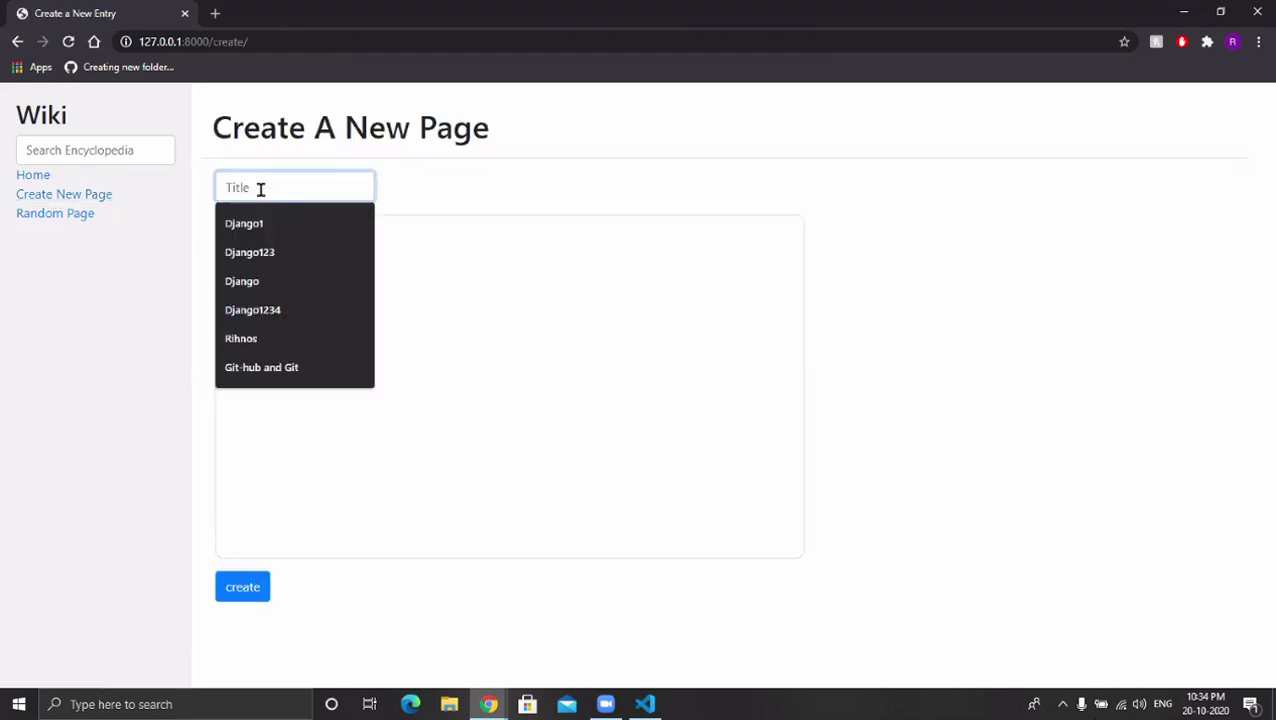
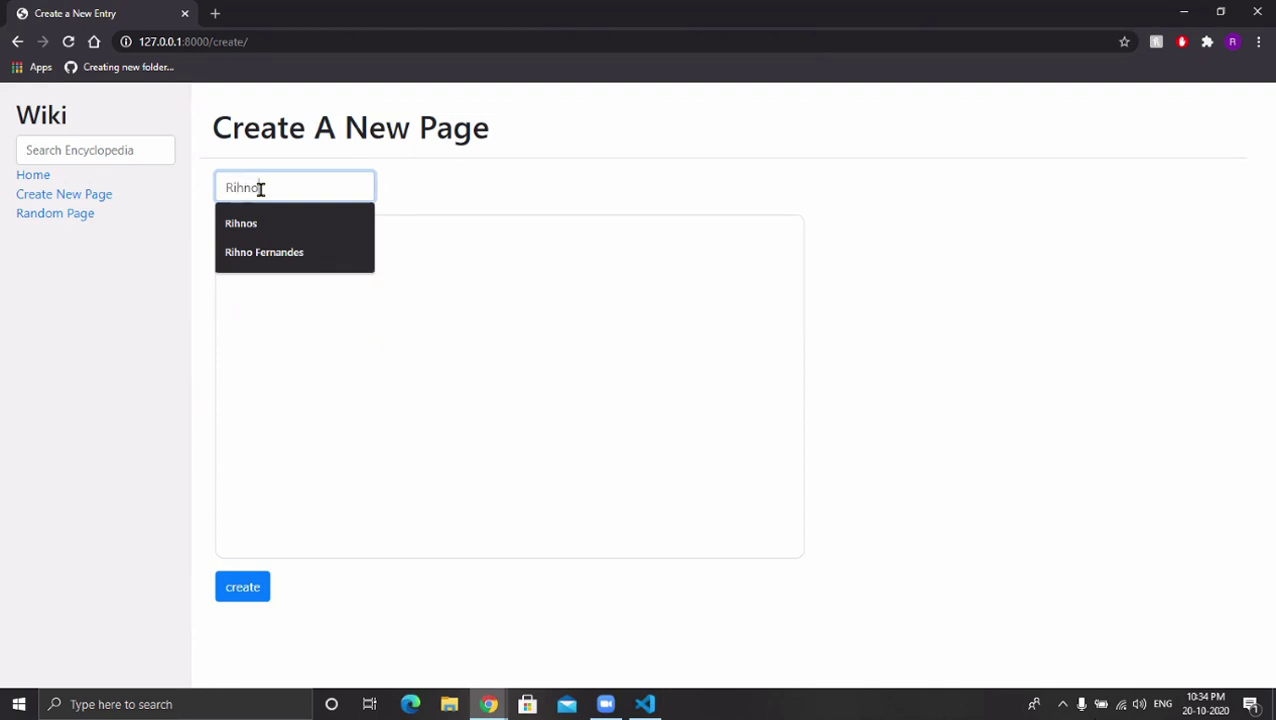
pyautogui.press('Down')
pyautogui.press('Return')
pyautogui.click(311, 307)
pyautogui.write('#jkadsjlfj')
pyautogui.click(258, 590)
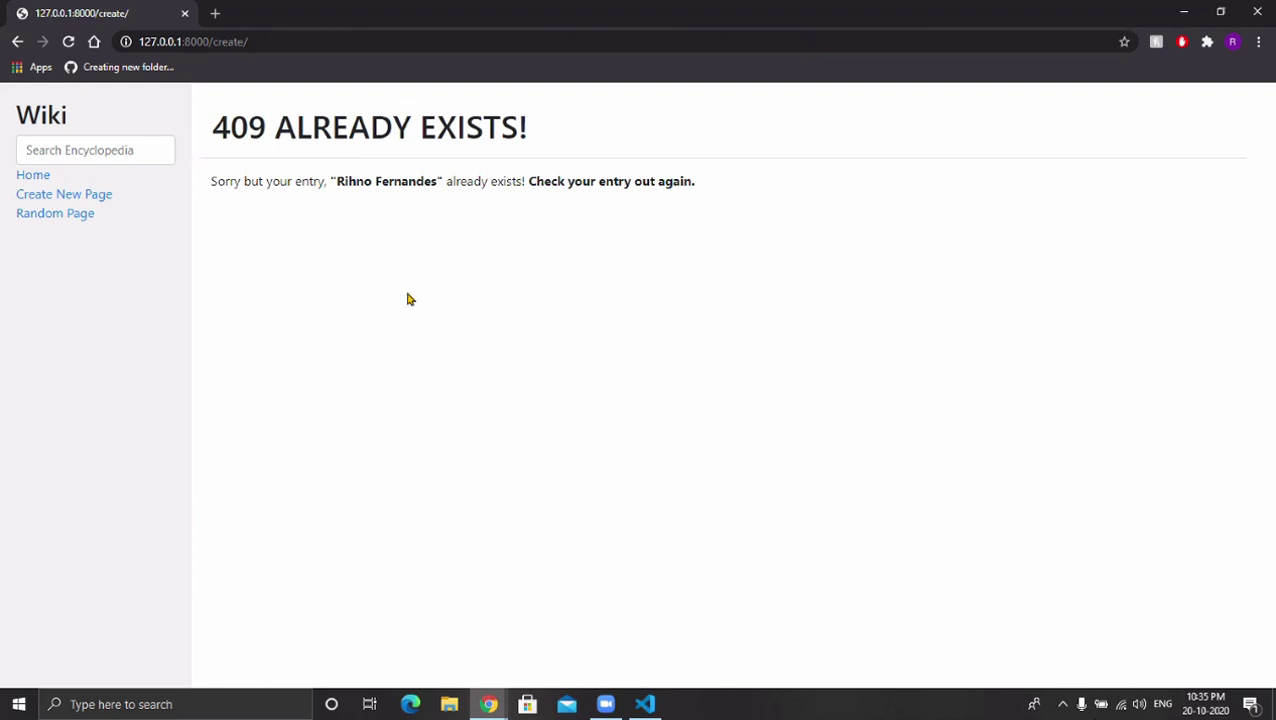
pyautogui.click(32, 180)
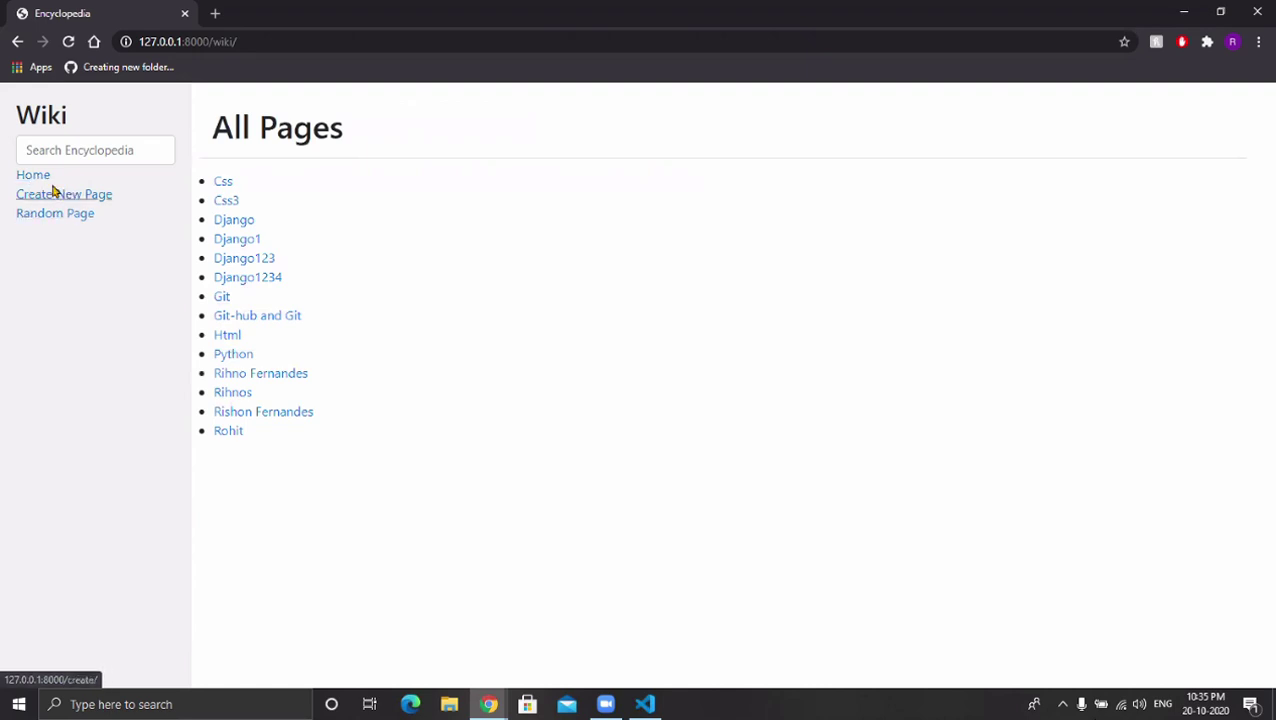
# Open the 'Git-hub and Git' entry from All Pages.
pyautogui.click(233, 318)
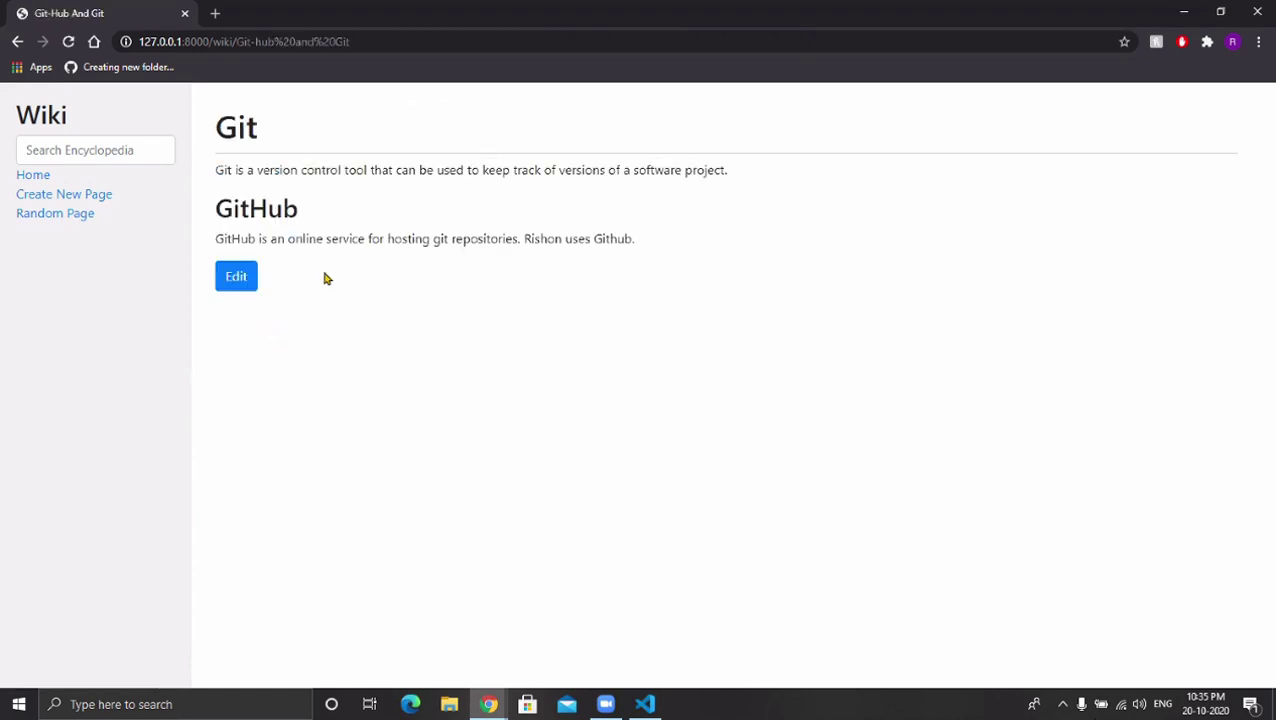
# Edit Git-Hub And Git, deleting the blank lines around the Git and GitHub headings.
pyautogui.click(242, 277)
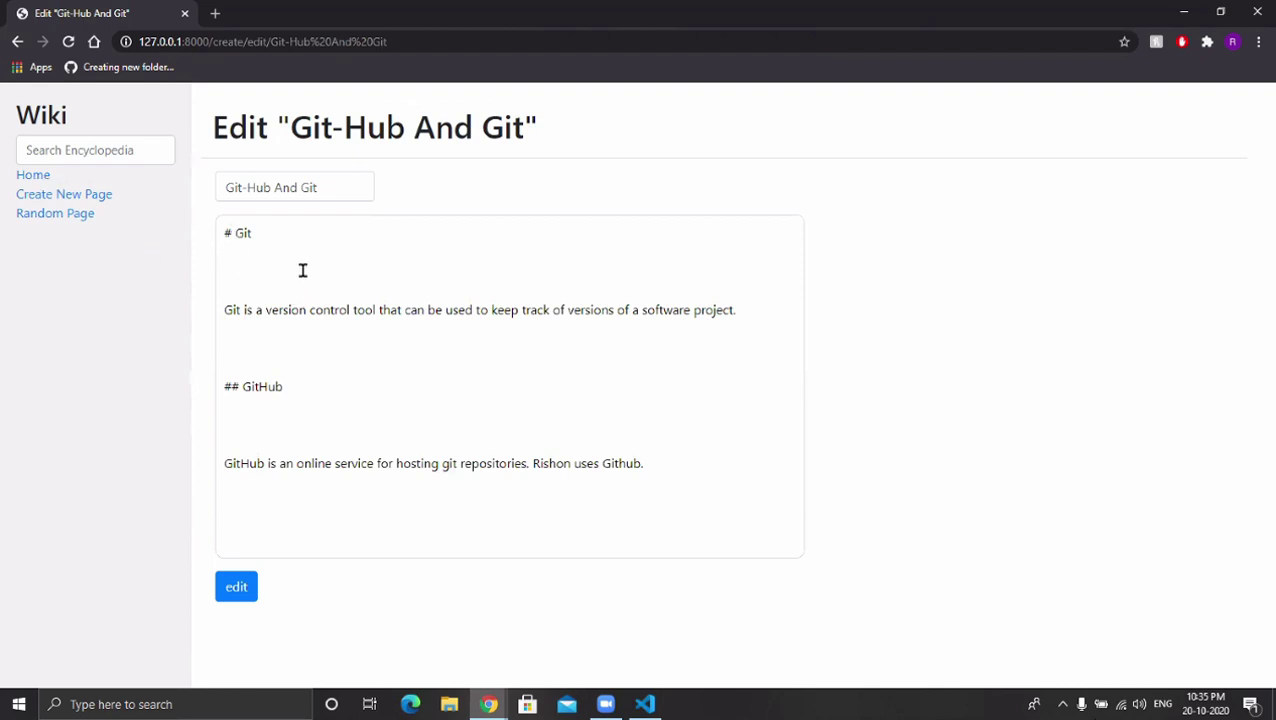
pyautogui.press('BackSpace')
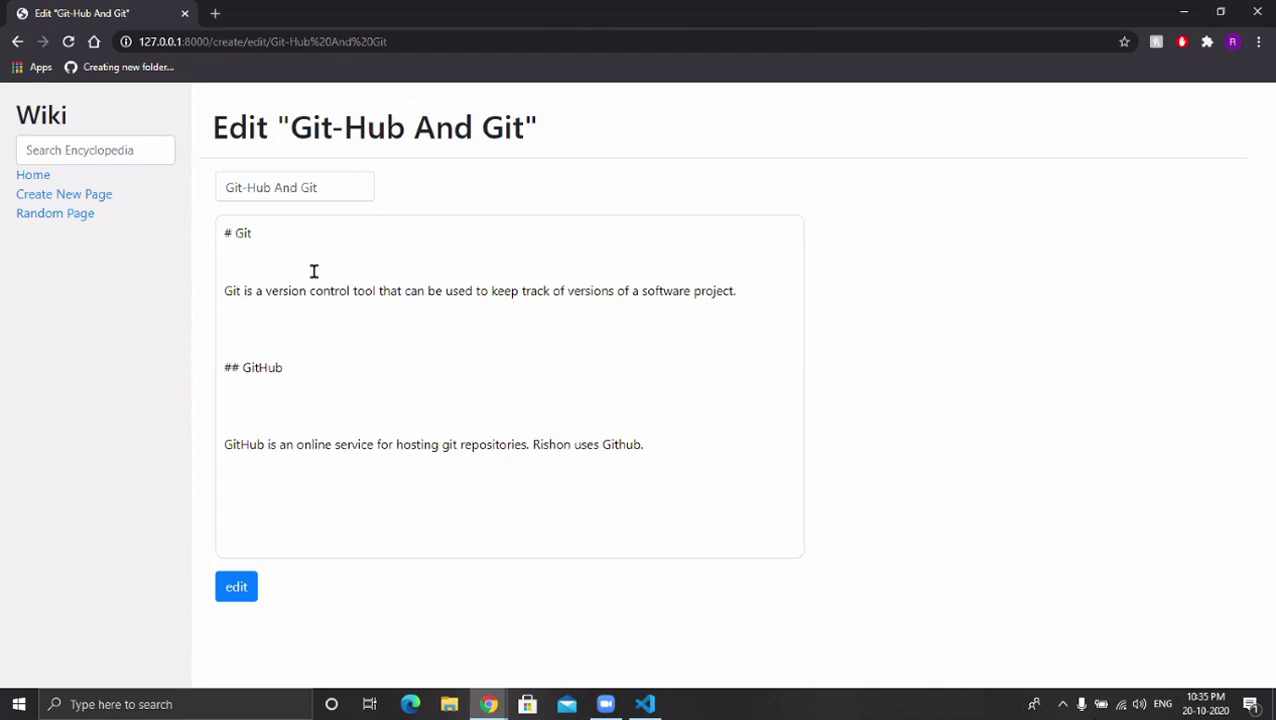
pyautogui.press('BackSpace')
pyautogui.press('Down')
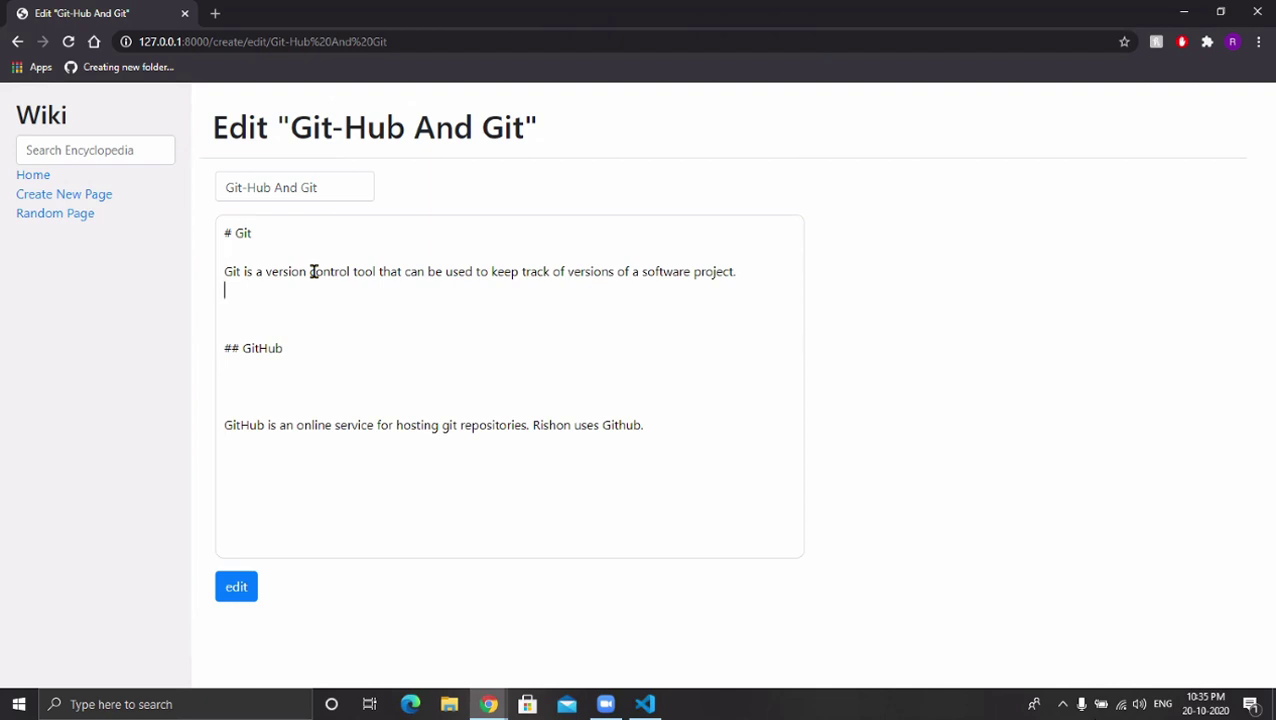
pyautogui.press('BackSpace')
pyautogui.press('Down')
pyautogui.press('BackSpace')
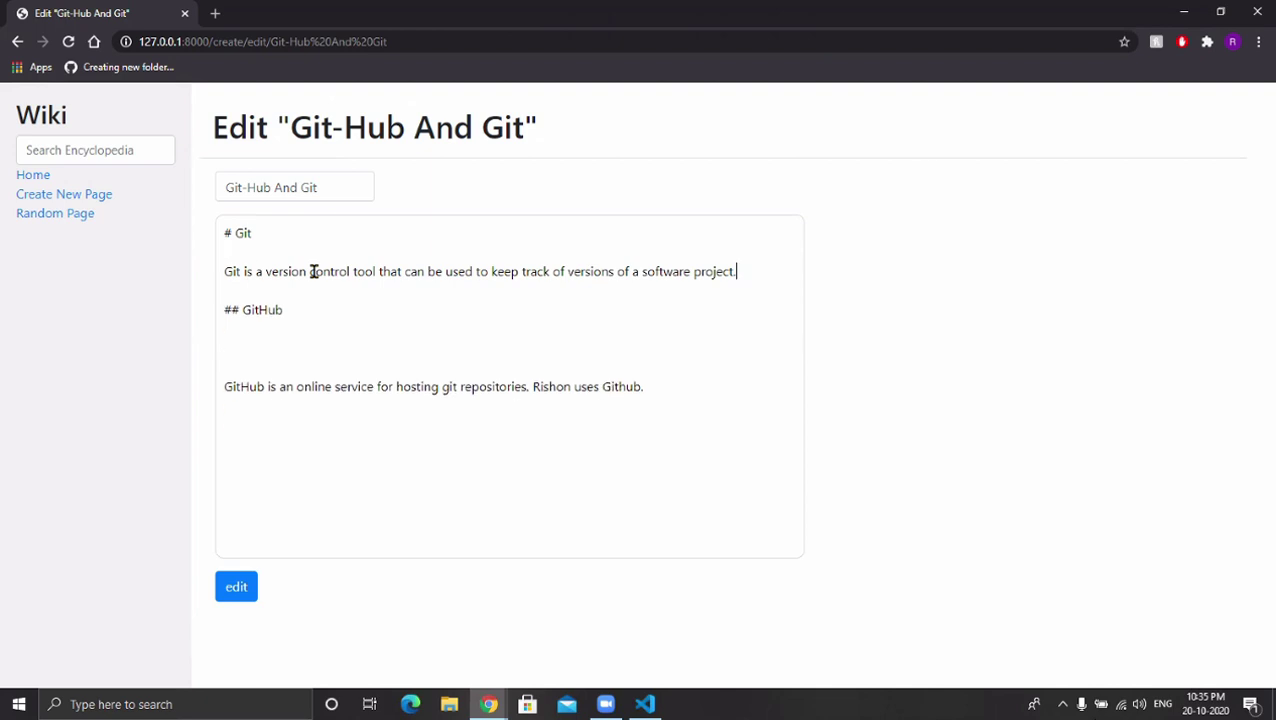
pyautogui.press('Down')
pyautogui.press('BackSpace')
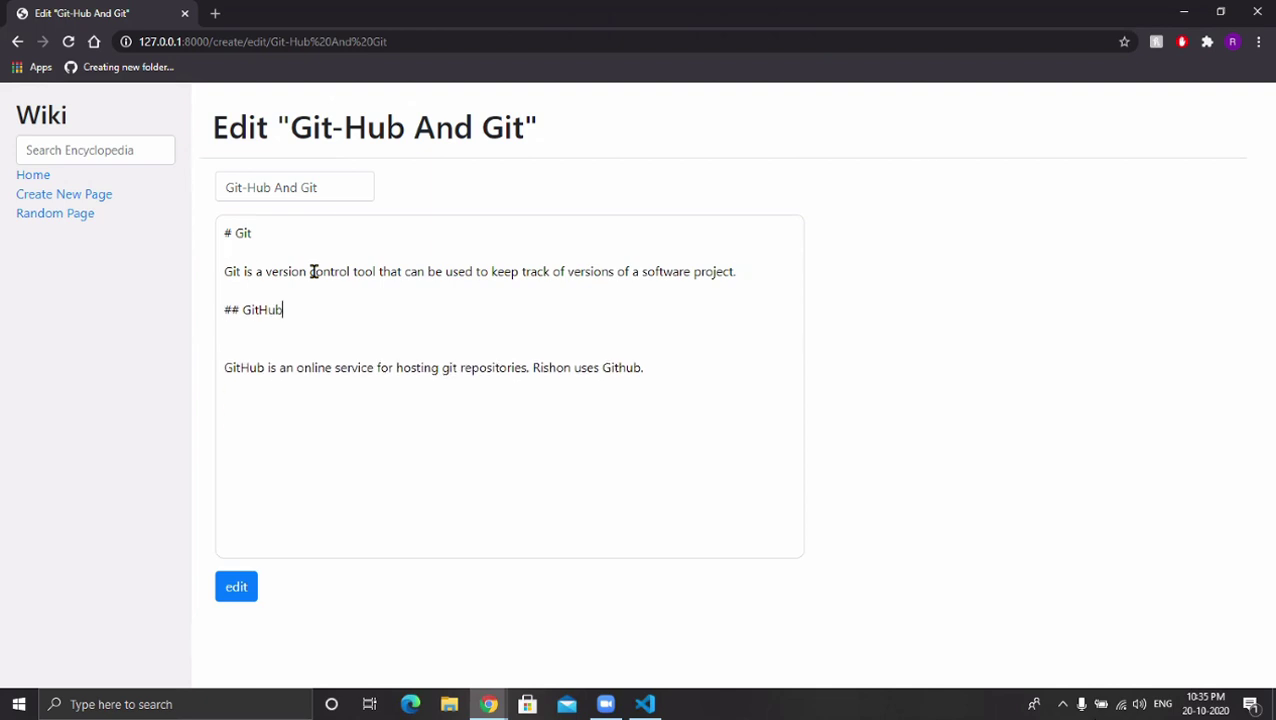
pyautogui.press('Down')
pyautogui.press('BackSpace')
pyautogui.press('Up')
pyautogui.press('Up')
# Append ': A programming software' to the entry title.
pyautogui.click(334, 198)
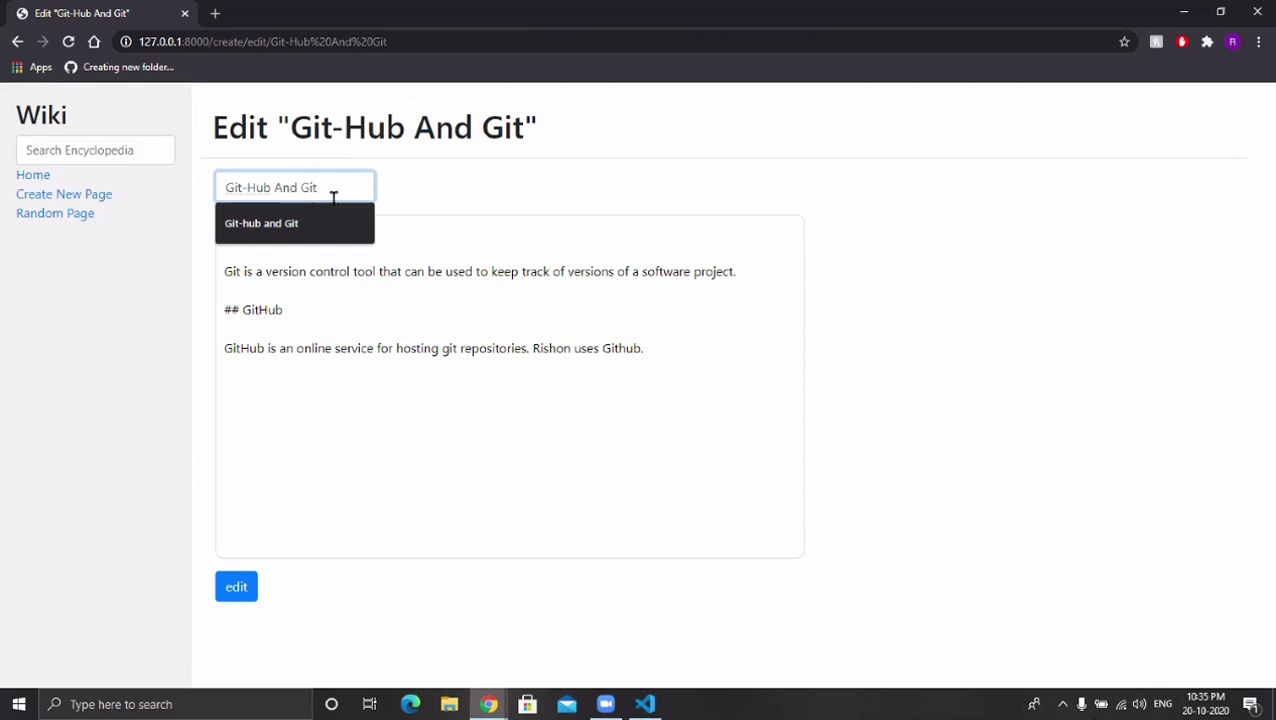
pyautogui.write(': ')
pyautogui.write('a')
pyautogui.write('An')
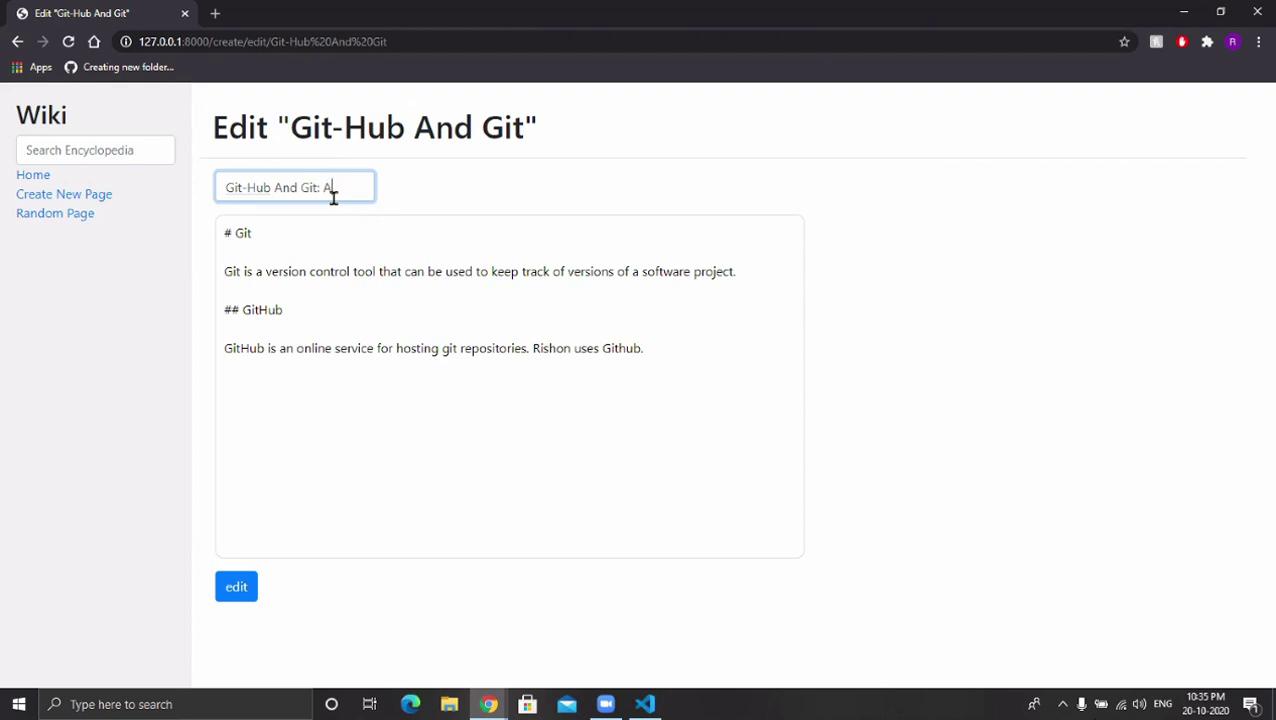
pyautogui.press('BackSpace')
pyautogui.press('BackSpace')
pyautogui.write('programming software')
# Delete the GitHub paragraph's final sentence and save the edited entry.
pyautogui.click(364, 487)
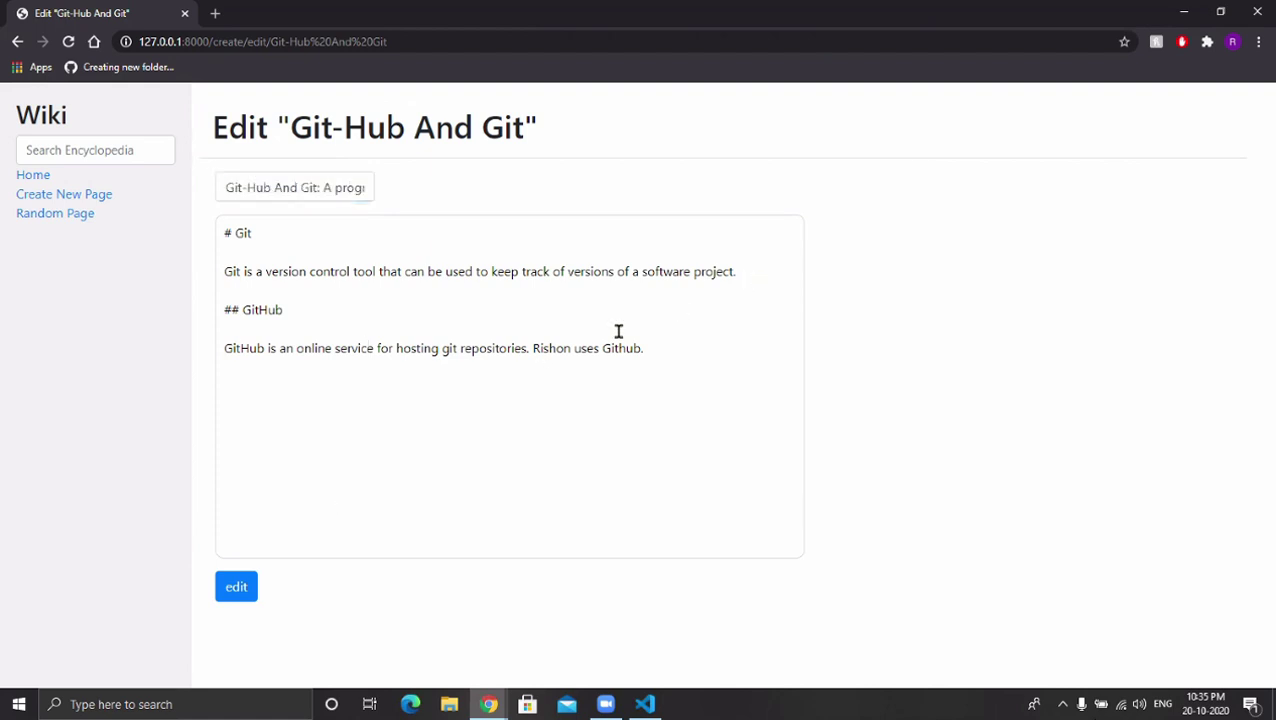
pyautogui.click(532, 344)
pyautogui.hotkey('shift', 'Up')
pyautogui.click(585, 352)
pyautogui.moveTo(533, 348); pyautogui.dragTo(664, 352)
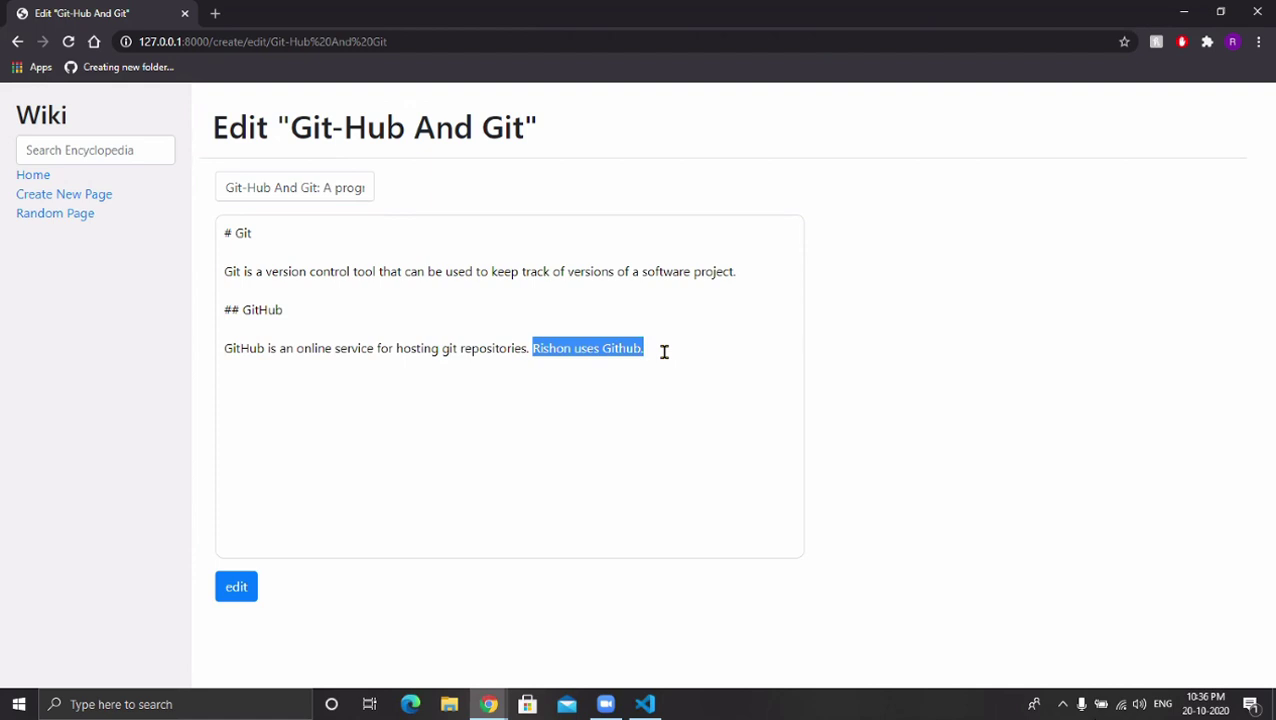
pyautogui.press('BackSpace')
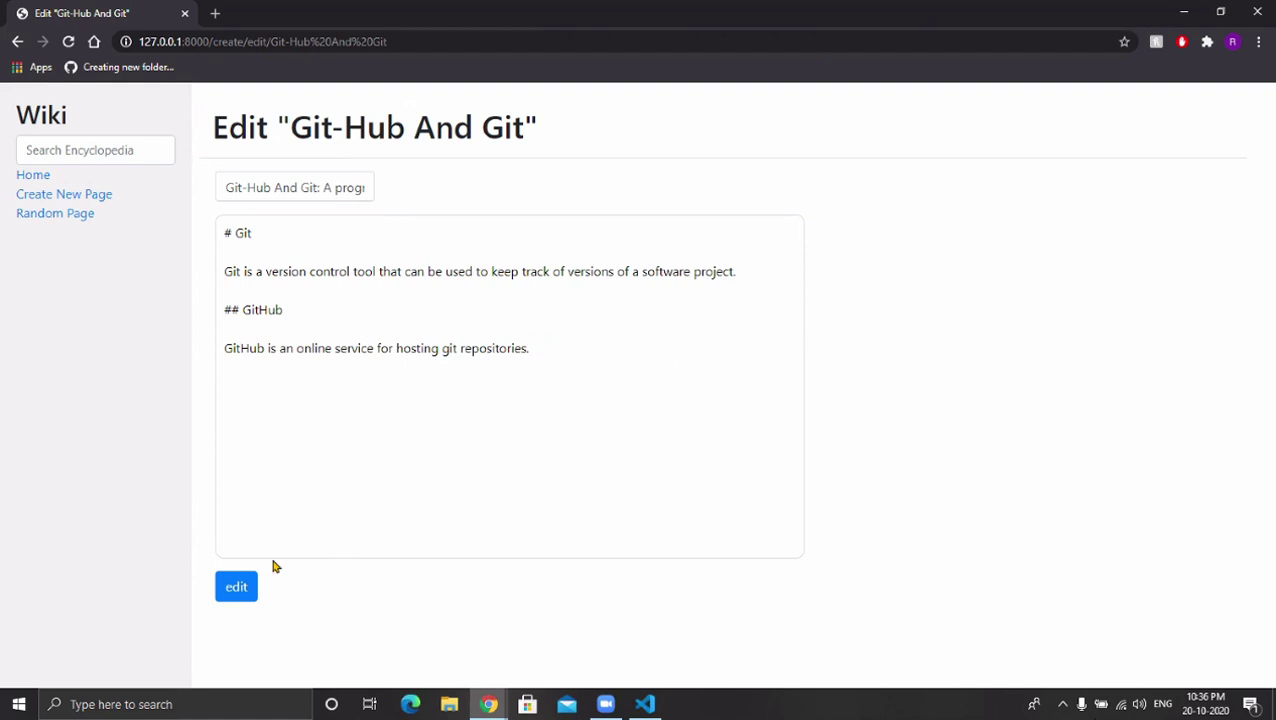
pyautogui.click(238, 588)
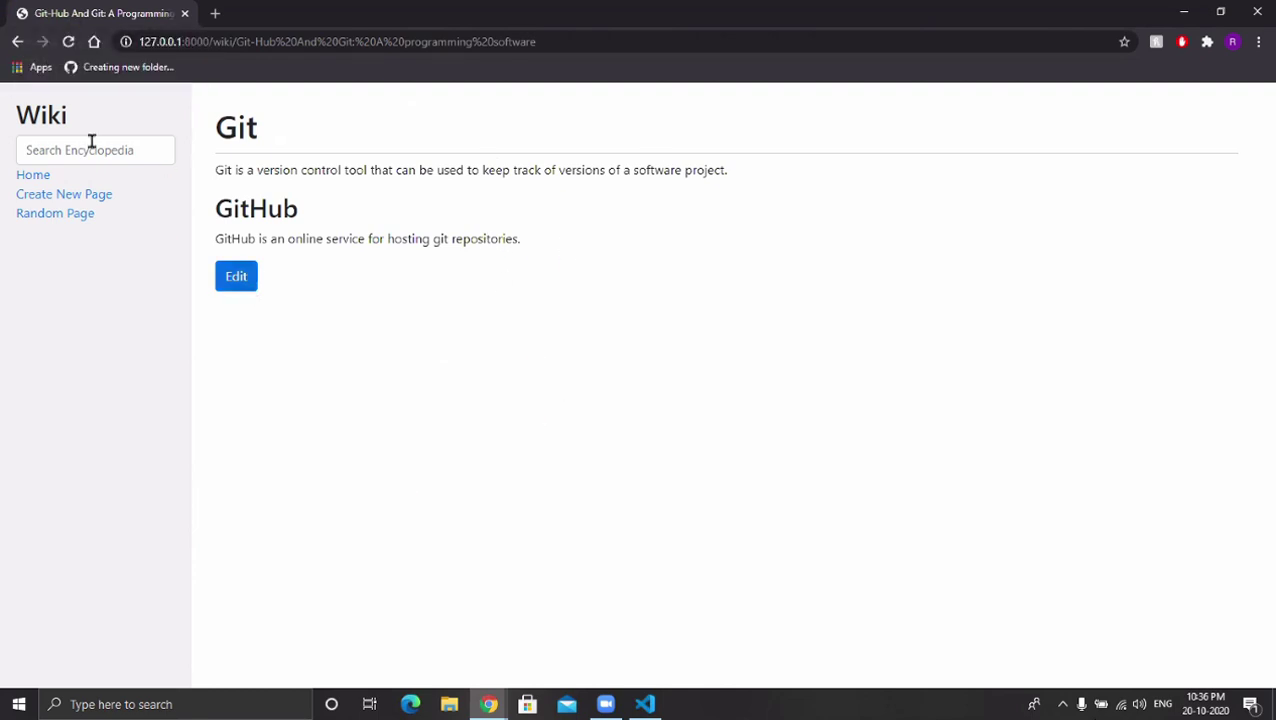
# Go back to the All Pages list from the updated article.
pyautogui.click(42, 181)
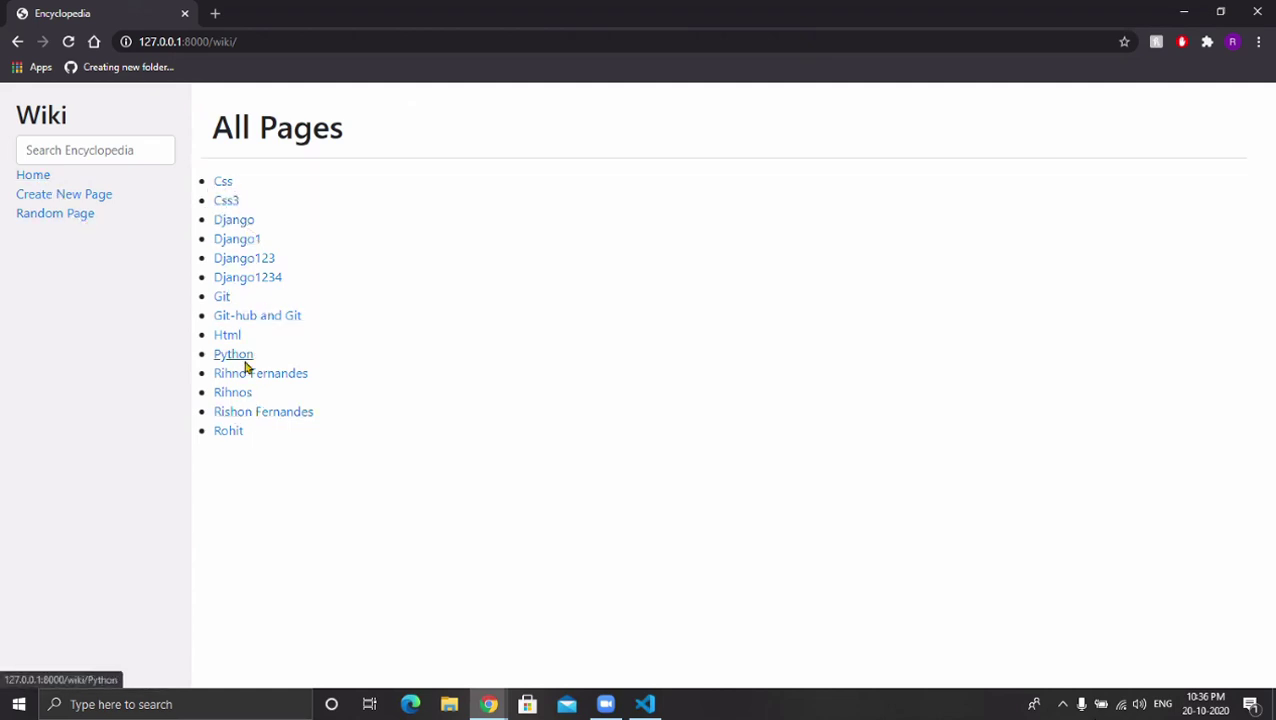
# Visit five random entries, return to All Pages, then switch to Visual Studio Code.
pyautogui.click(56, 225)
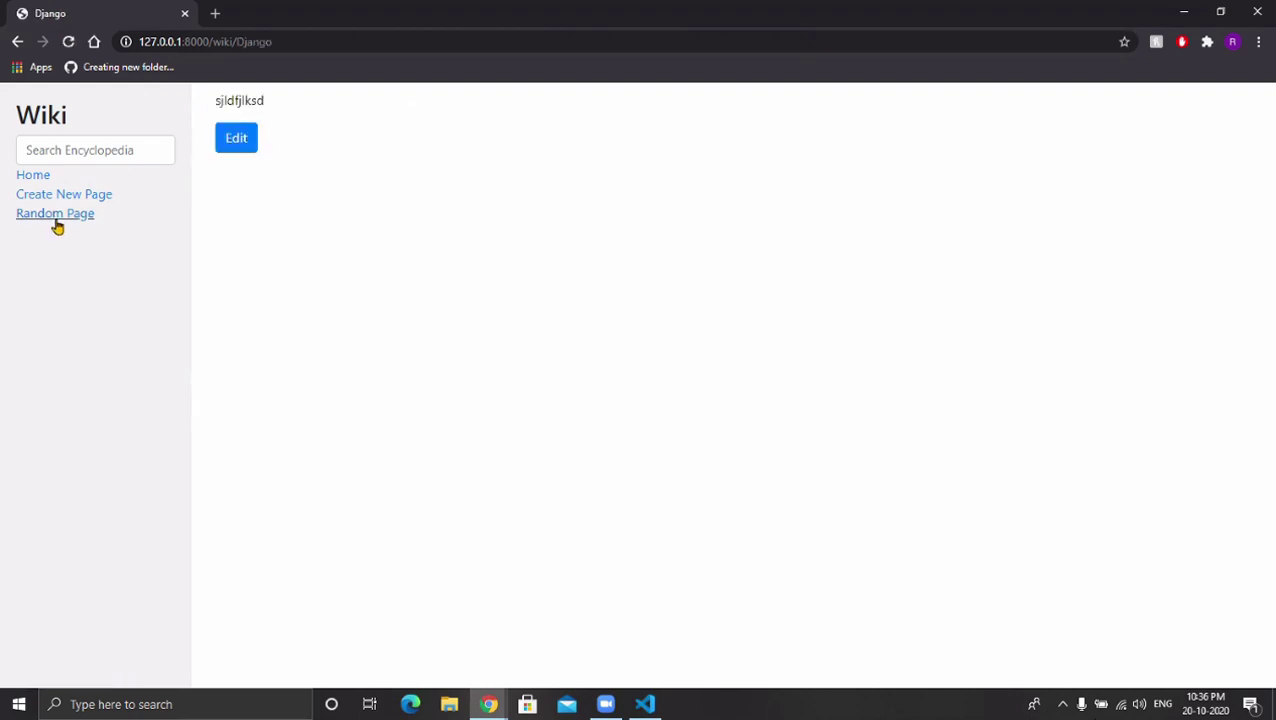
pyautogui.click(56, 224)
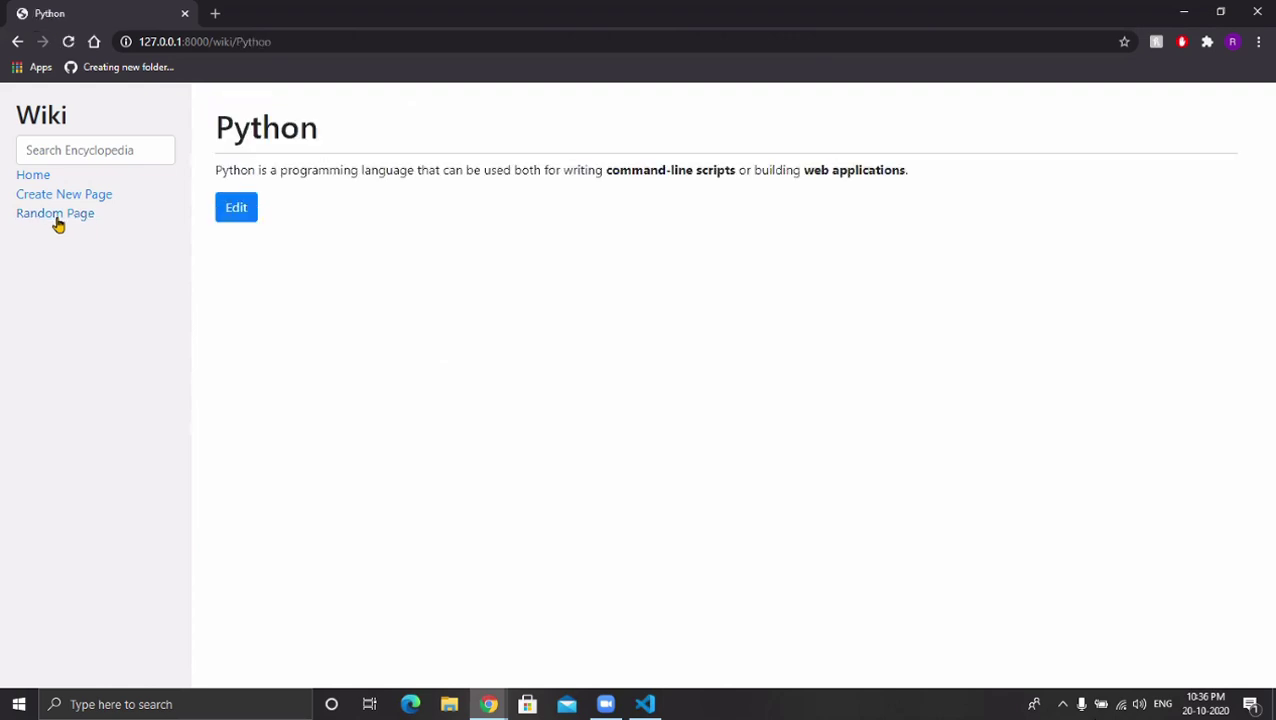
pyautogui.click(58, 224)
pyautogui.click(58, 224)
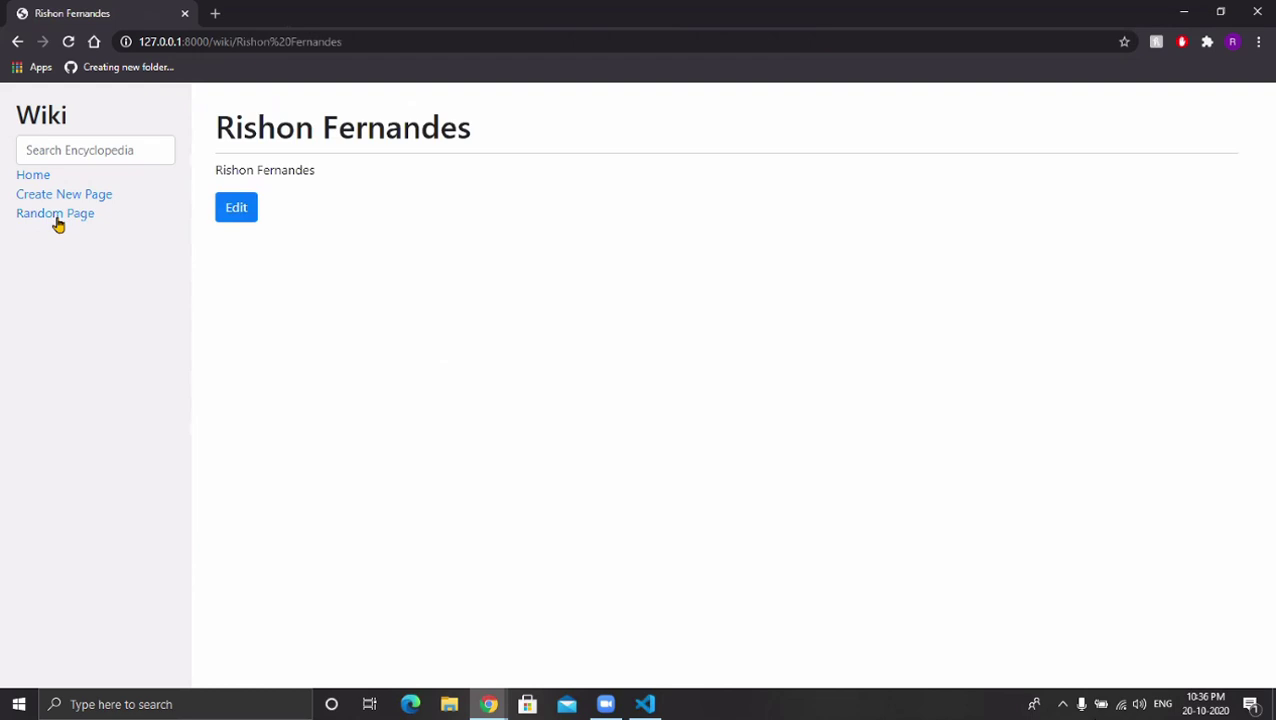
pyautogui.click(58, 224)
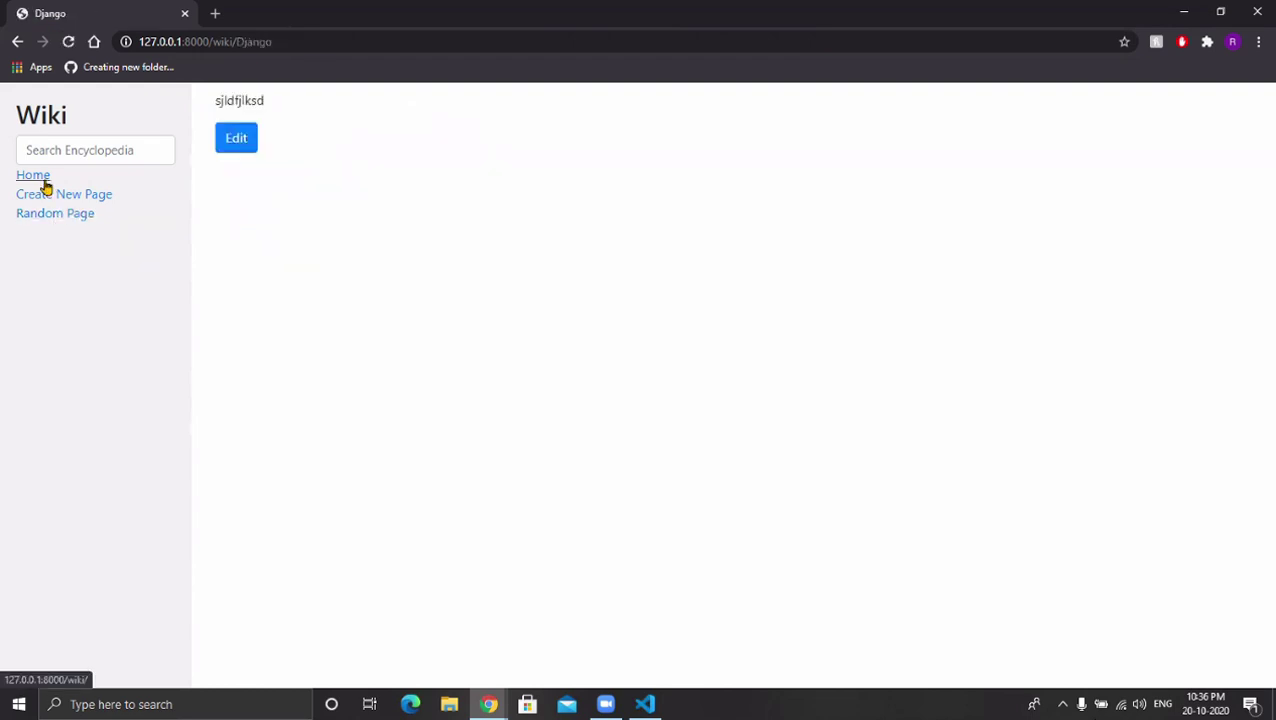
pyautogui.click(44, 181)
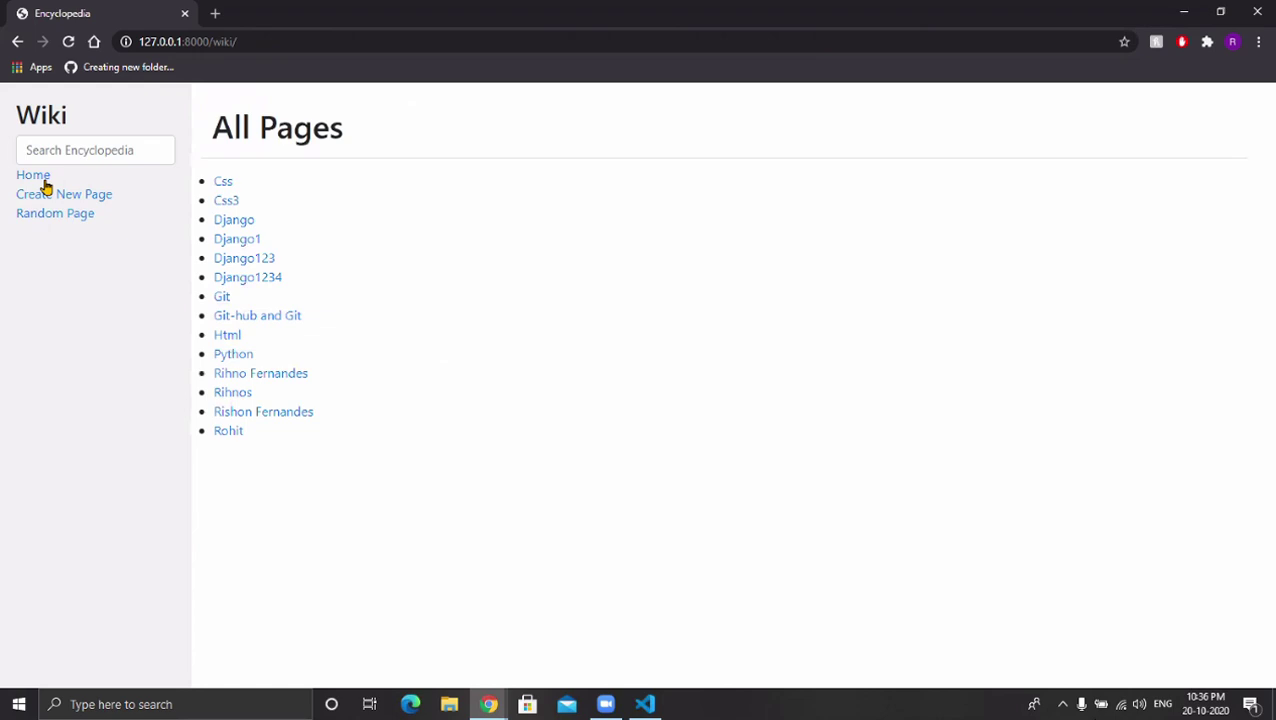
pyautogui.click(644, 704)
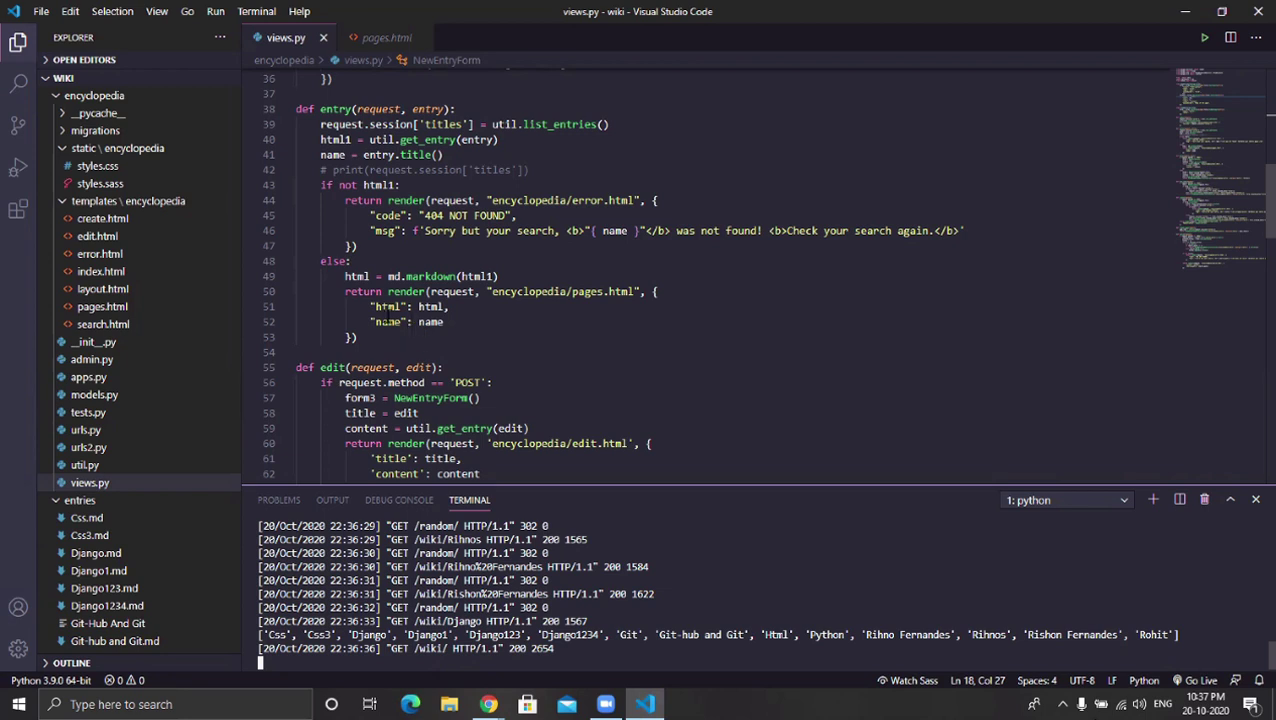
pyautogui.click(374, 307)
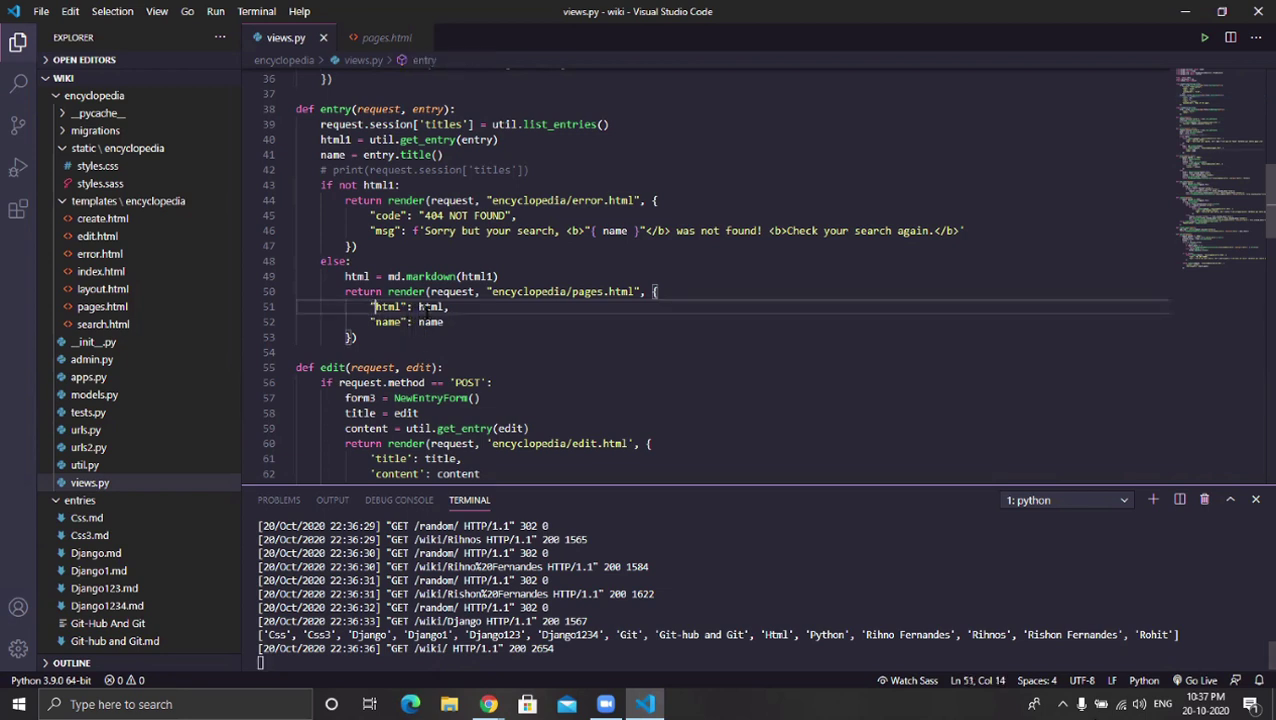
pyautogui.keyDown('shift'); pyautogui.click(444, 322); pyautogui.keyUp('shift')
pyautogui.click(444, 322)
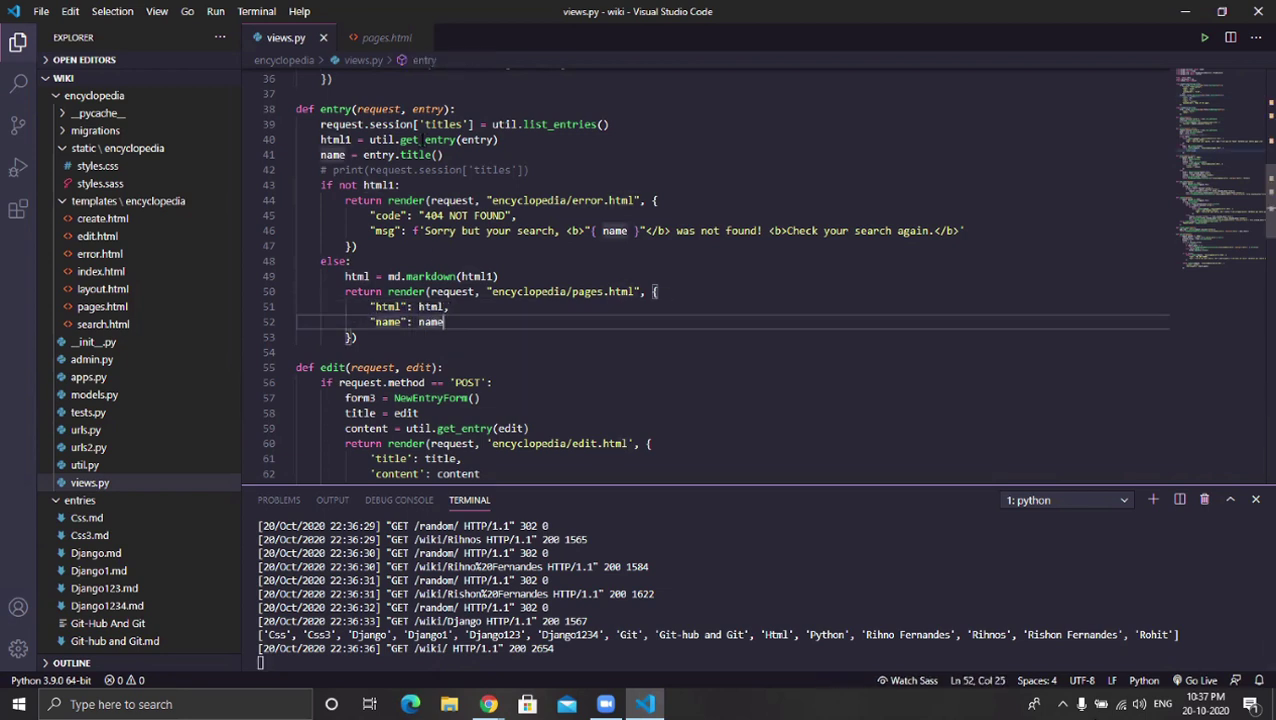
# Show pages.html and highlight its {{ html|safe }} output inside the pages div.
pyautogui.click(381, 38)
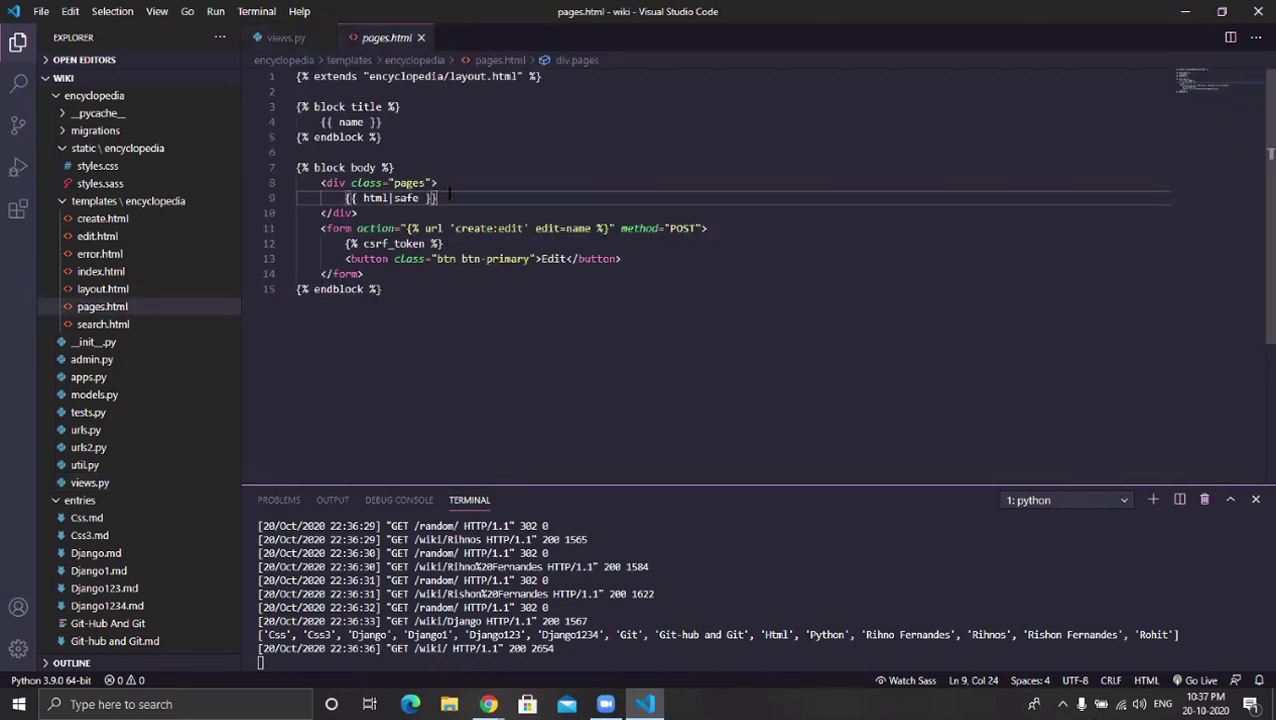
pyautogui.moveTo(440, 197); pyautogui.dragTo(352, 198)
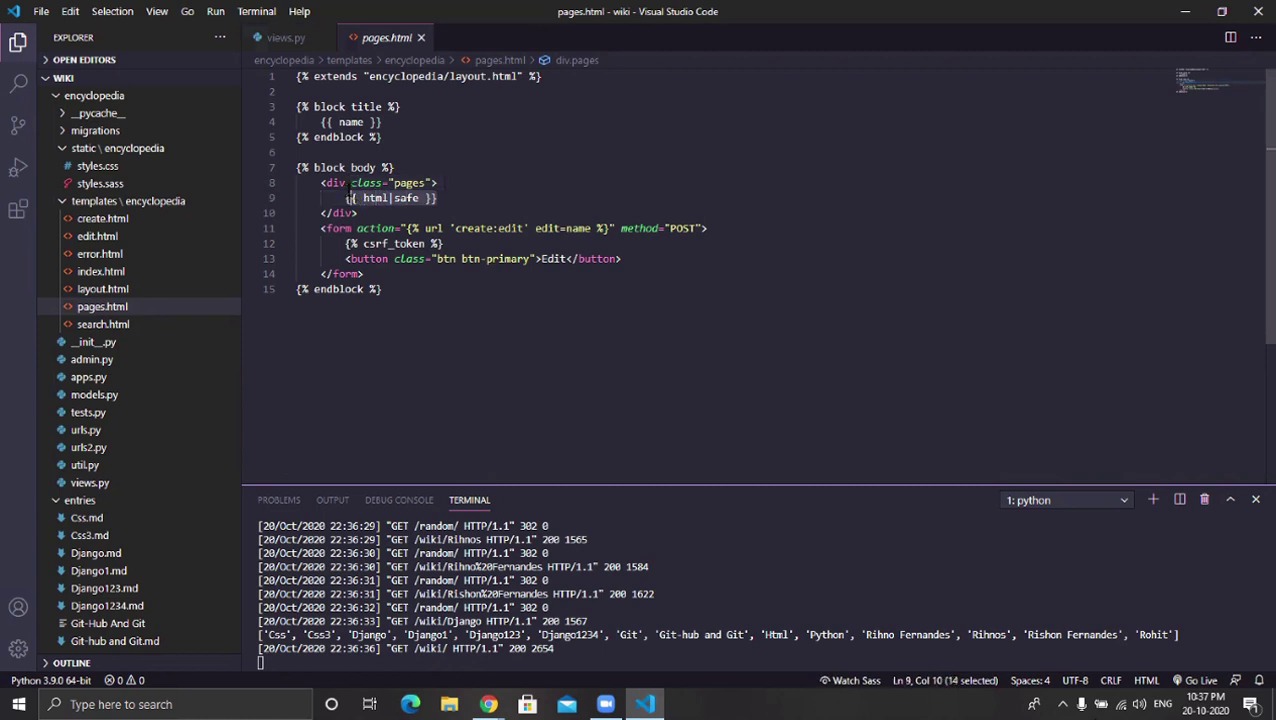
pyautogui.press('Escape')
pyautogui.click(481, 201)
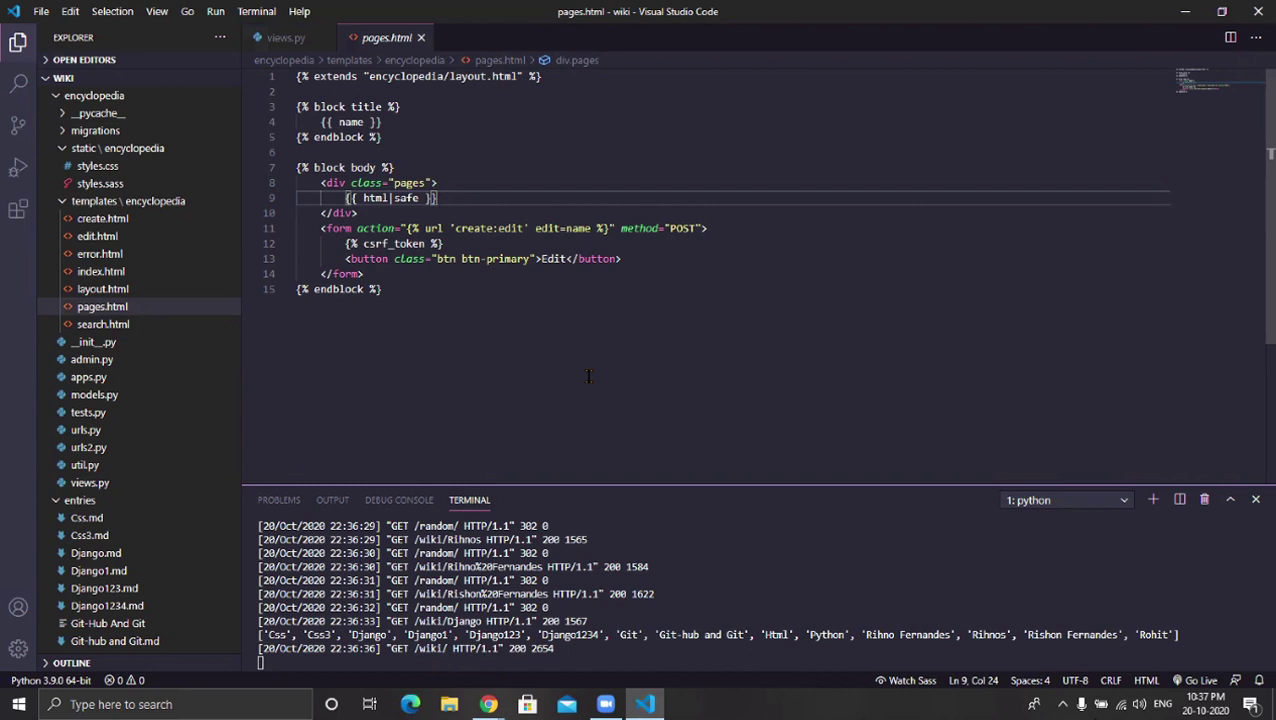
pyautogui.moveTo(1228, 690)
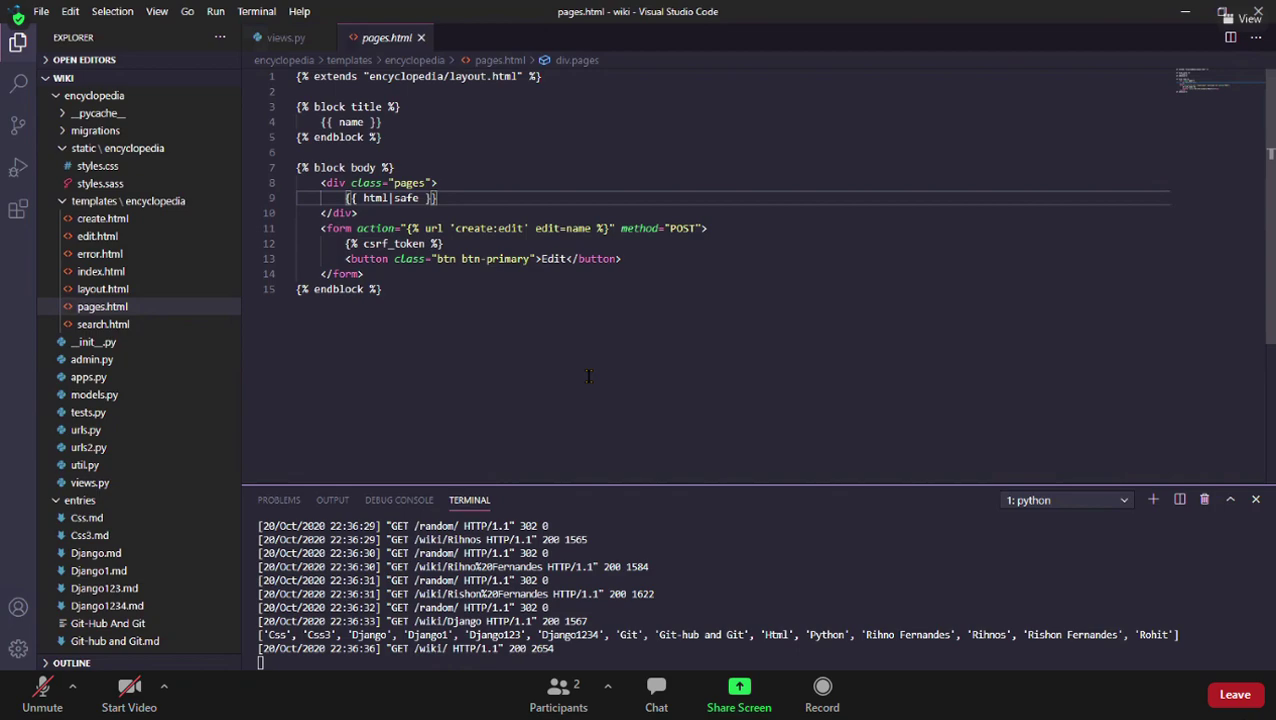